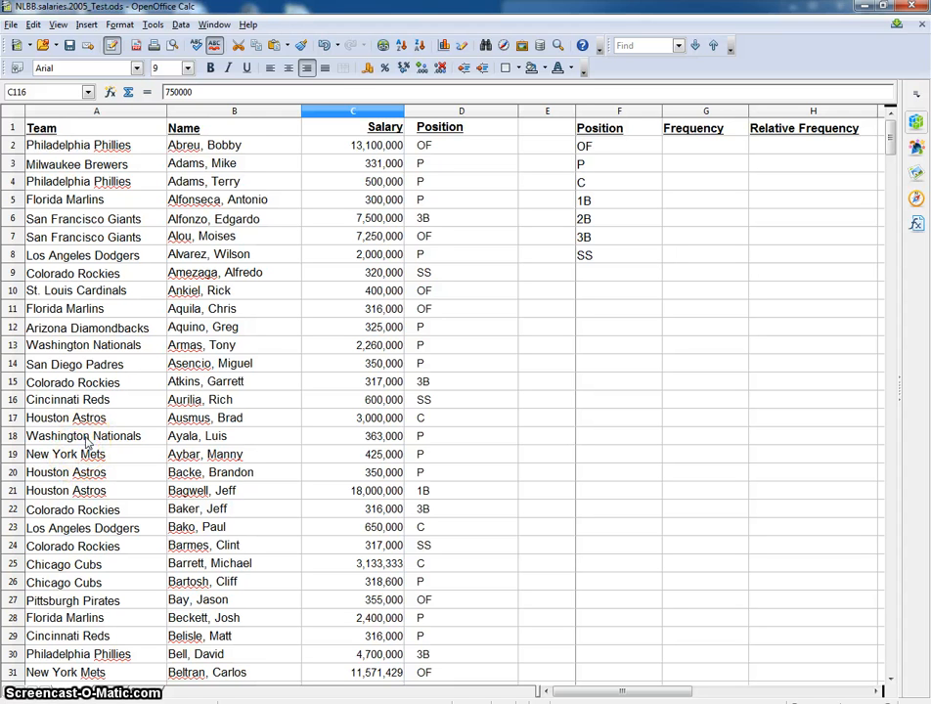
Step: Look through the player salary data, checking the Team, Name, Salary and Position columns and the rows down to the end of the list
click(239, 146)
click(243, 129)
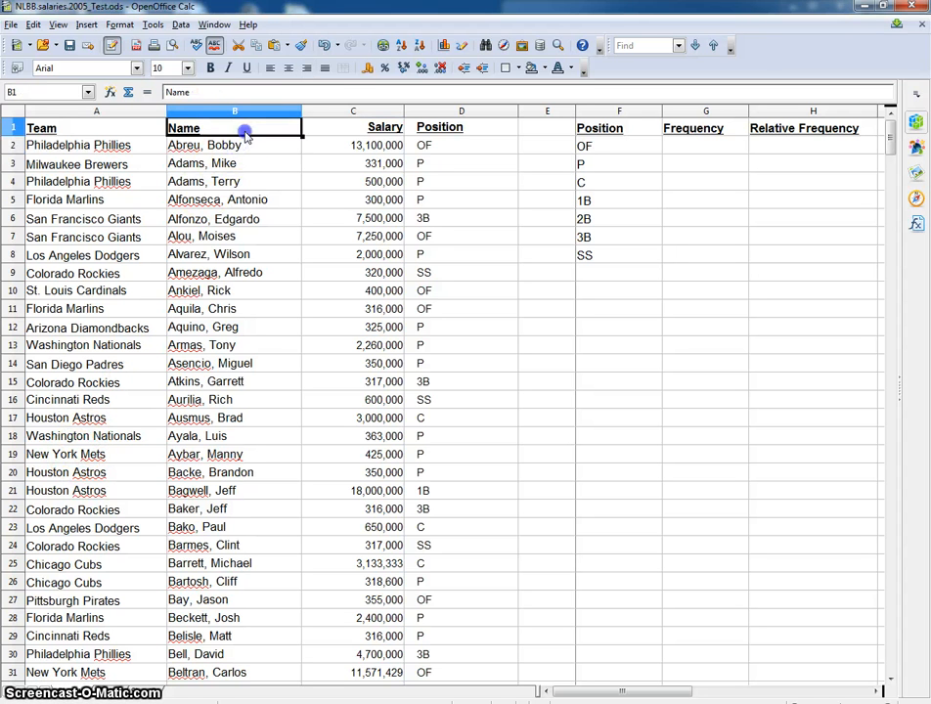
click(117, 132)
click(250, 220)
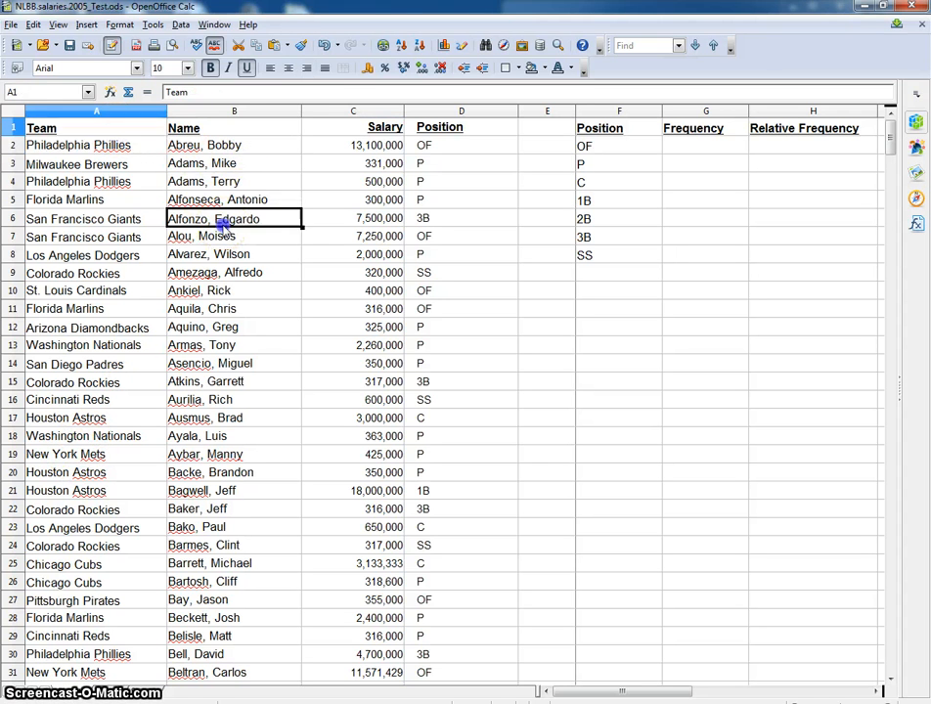
click(356, 145)
click(470, 148)
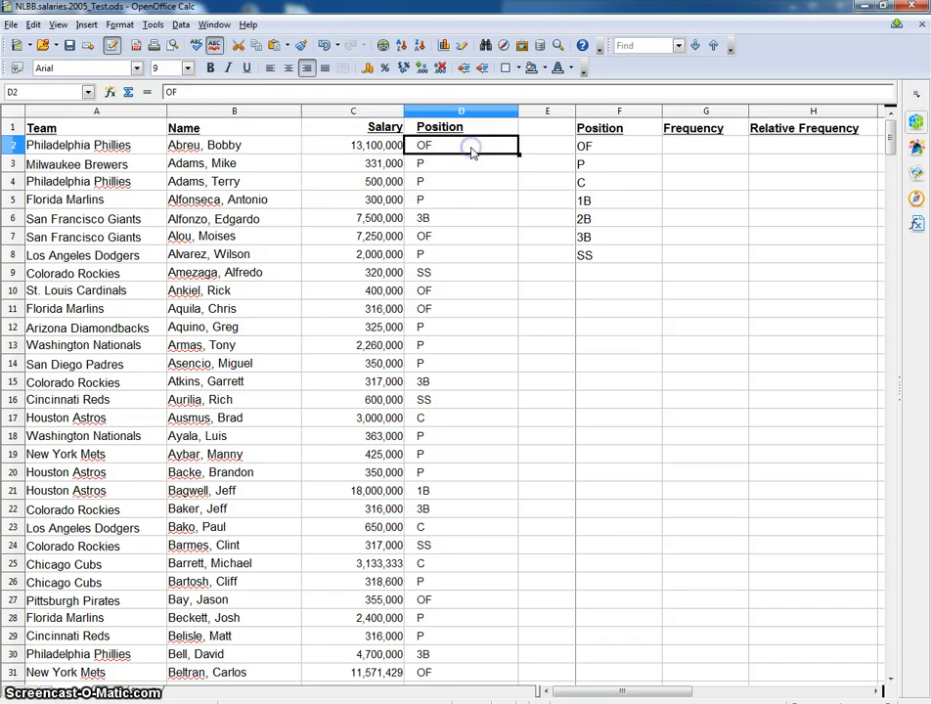
scroll(167, 427, down, 20)
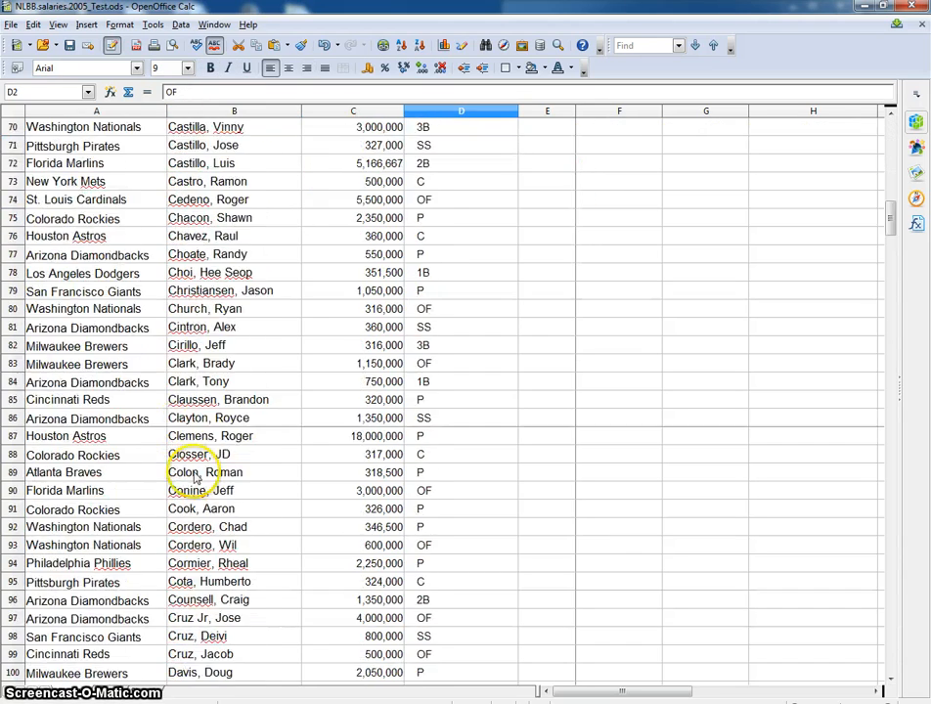
scroll(202, 483, down, 20)
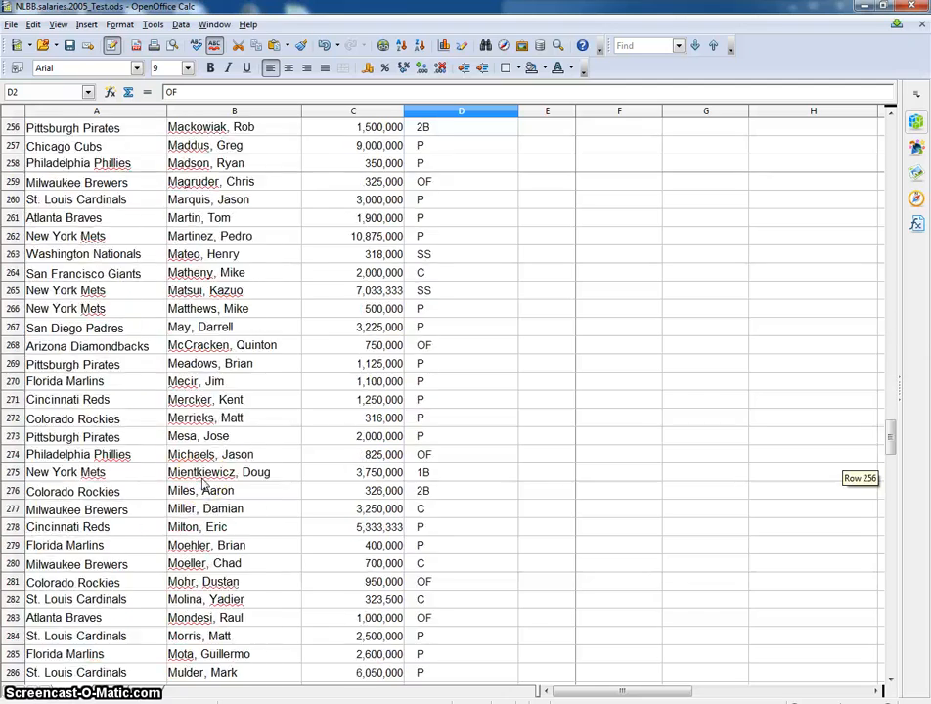
scroll(202, 482, down, 20)
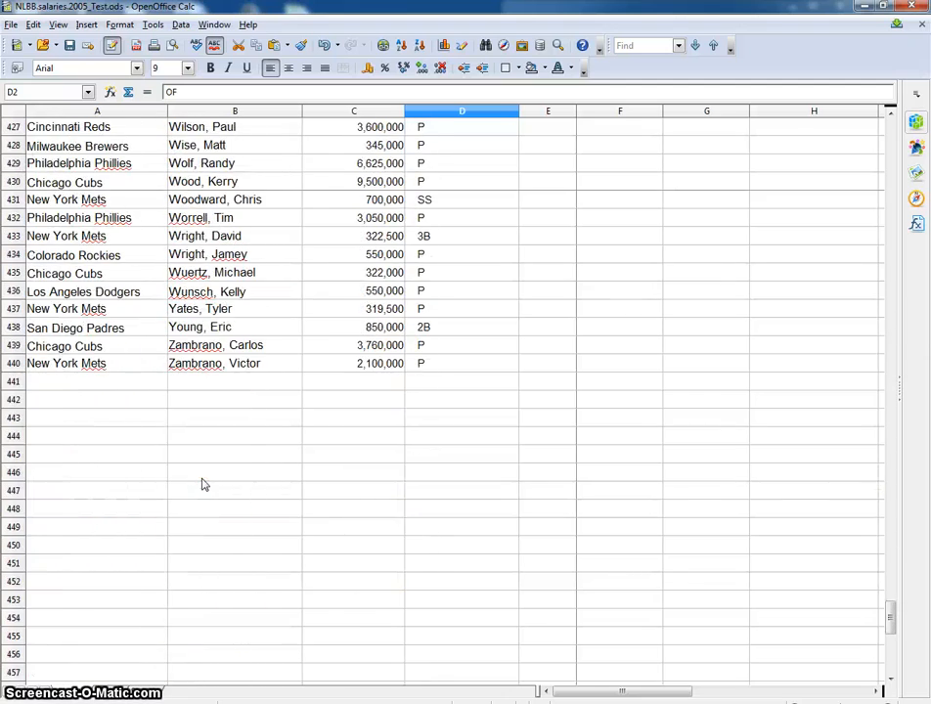
scroll(203, 485, up, 3)
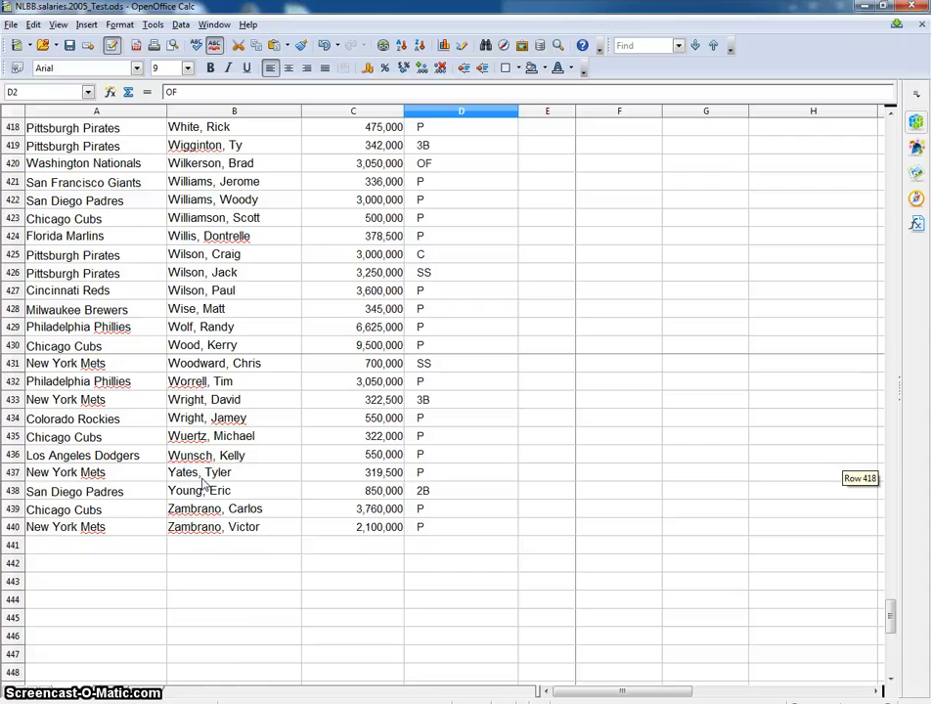
scroll(202, 482, up, 20)
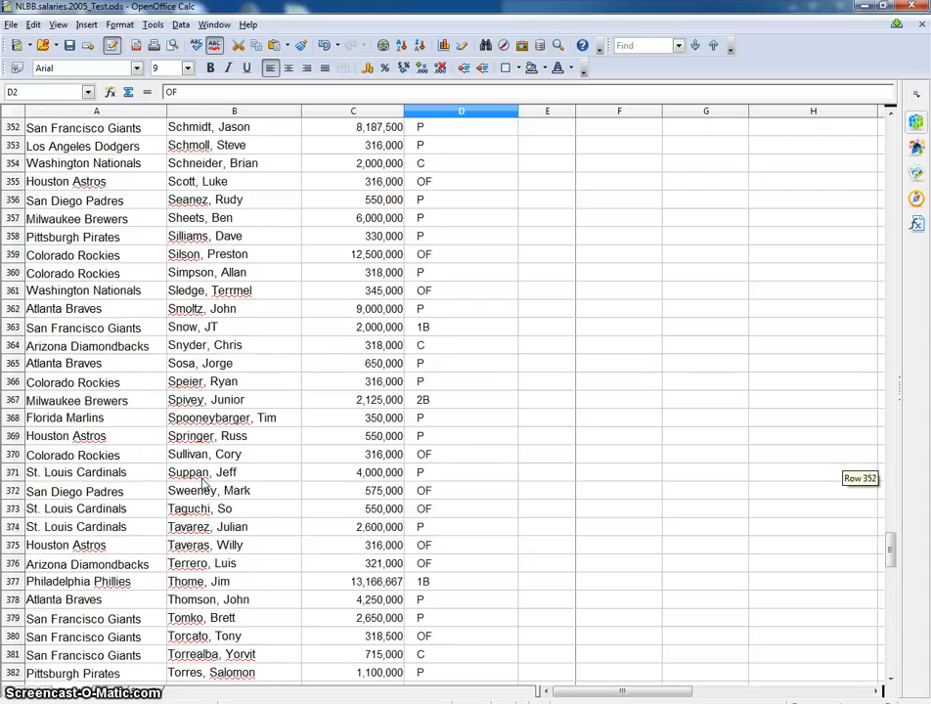
scroll(204, 473, up, 20)
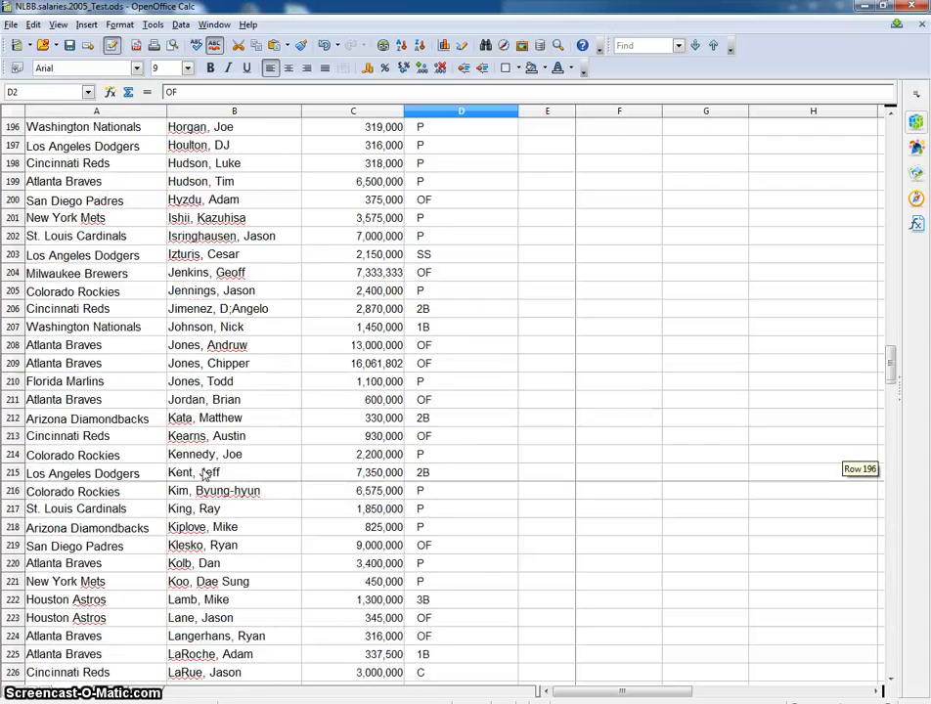
scroll(205, 473, up, 20)
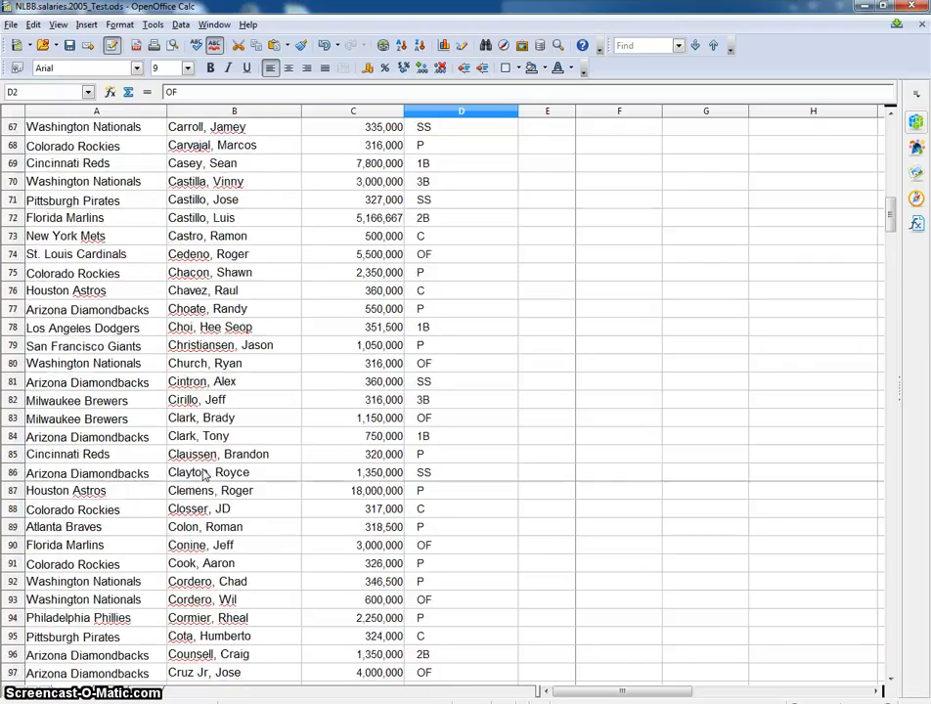
scroll(204, 474, up, 14)
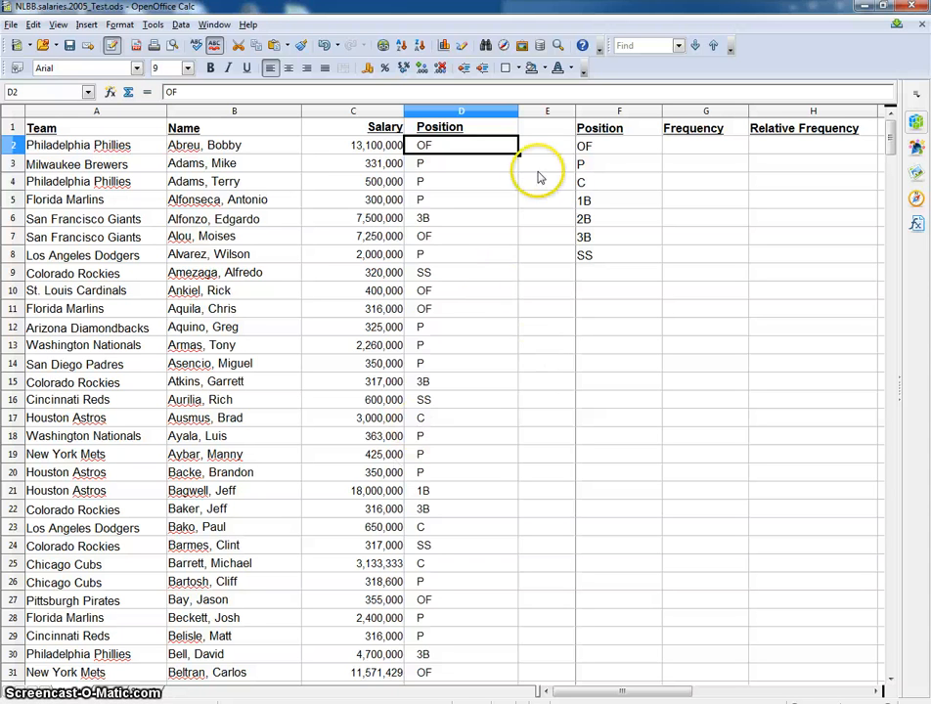
Step: Review the summary table's position codes from OF to SS and its empty Frequency and Relative Frequency columns
click(603, 127)
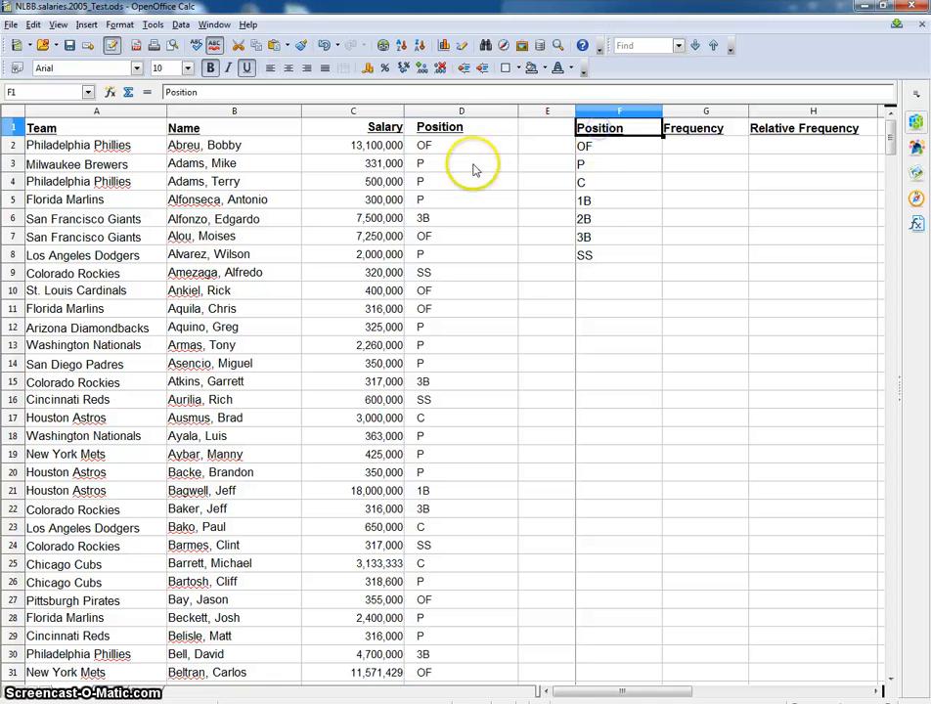
click(599, 147)
click(590, 164)
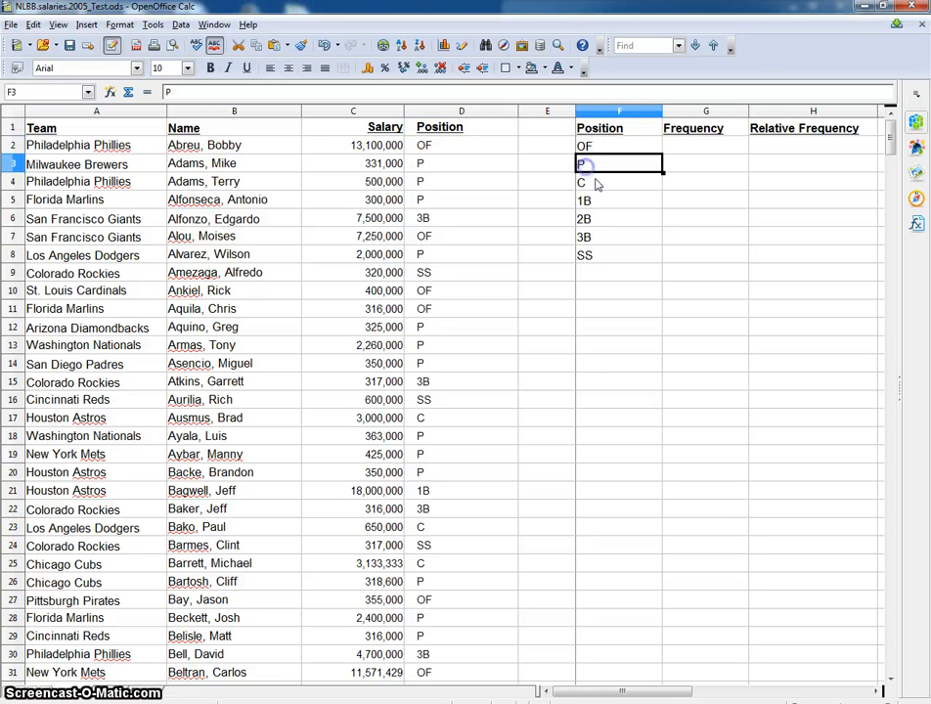
click(597, 181)
click(610, 201)
click(611, 219)
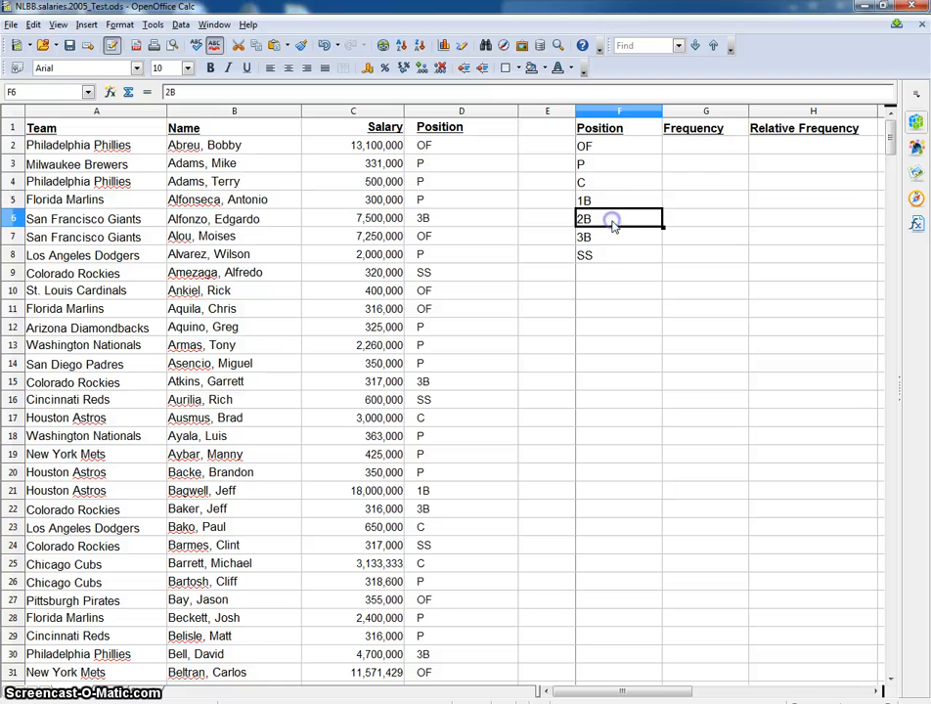
click(610, 237)
click(611, 256)
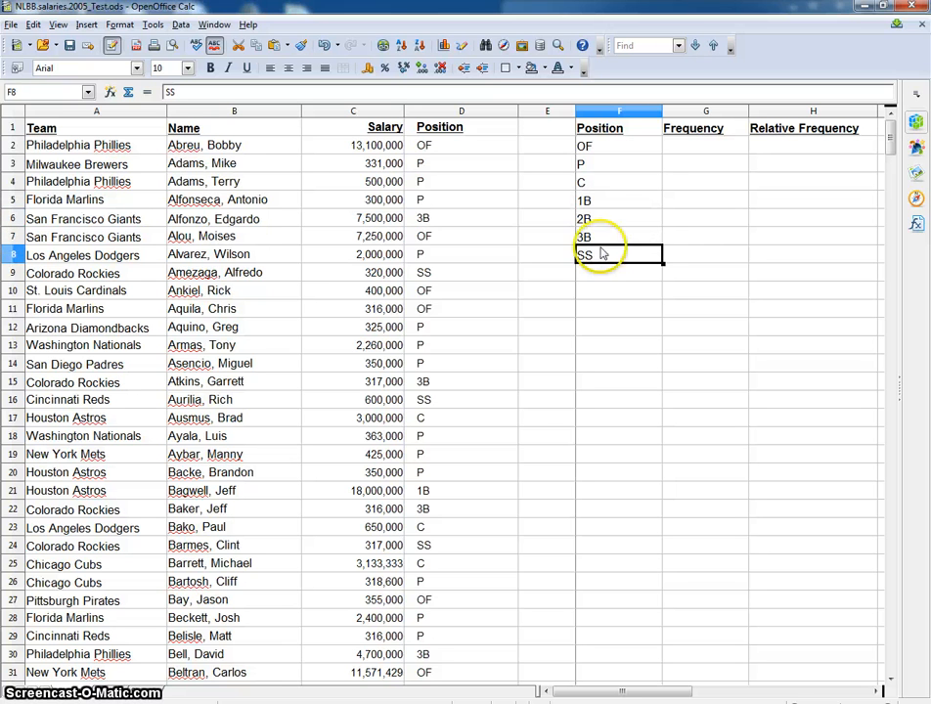
click(702, 150)
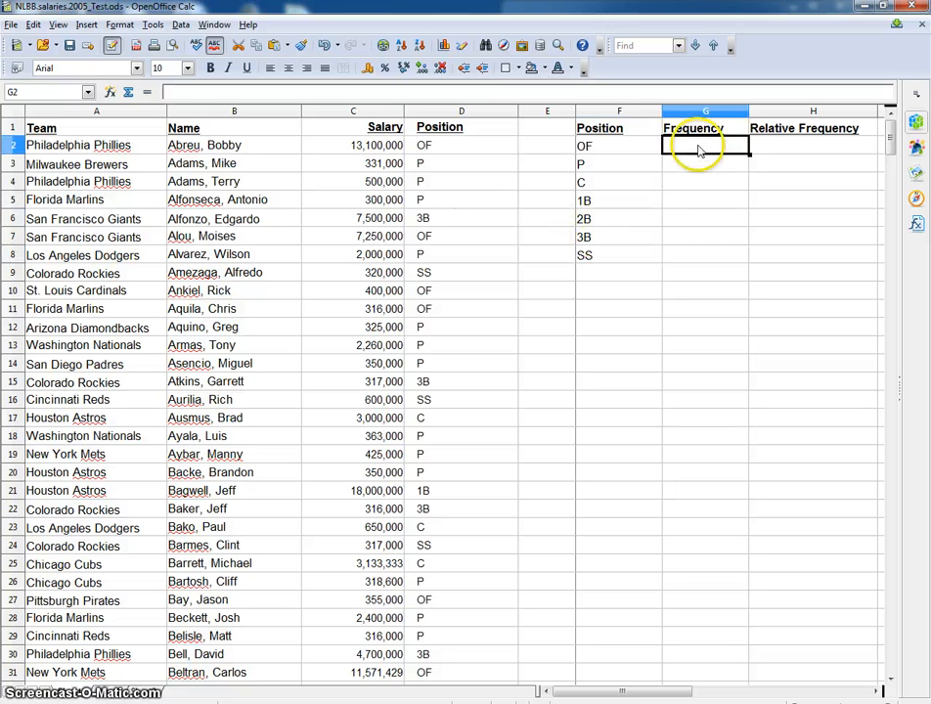
click(812, 149)
Step: Start a COUNTIF formula in cell G2, the frequency for OF, using the position data D2:D440 as its range
click(680, 152)
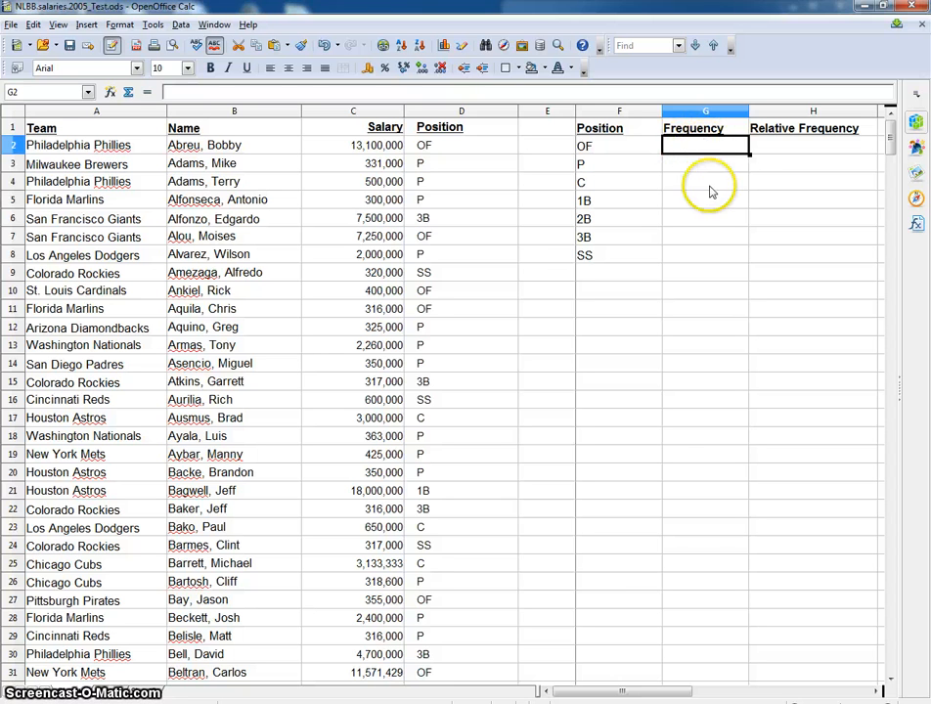
click(226, 93)
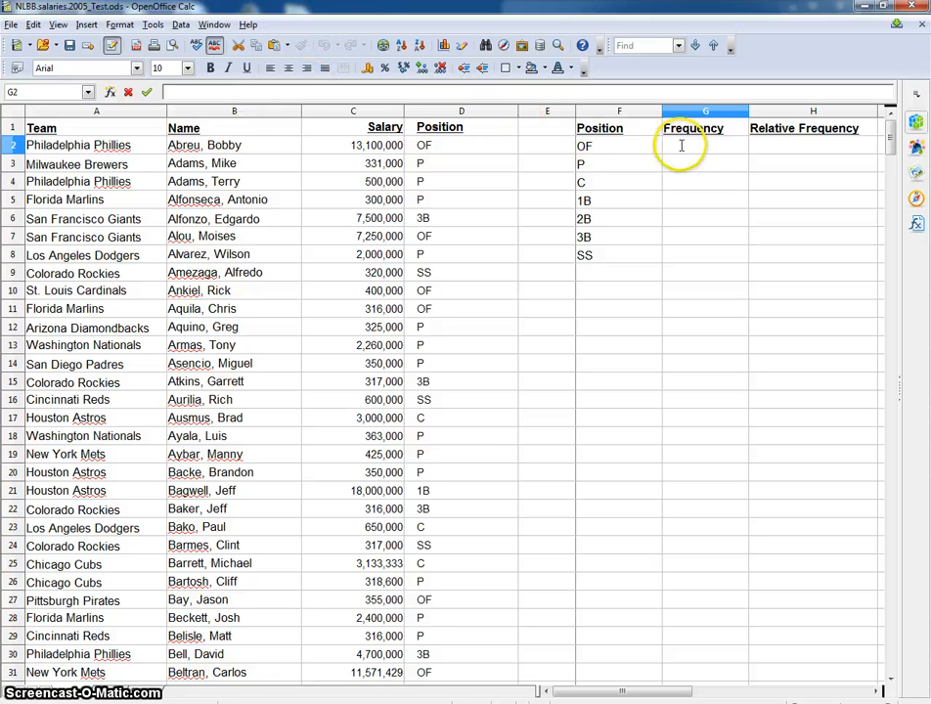
click(698, 198)
click(688, 146)
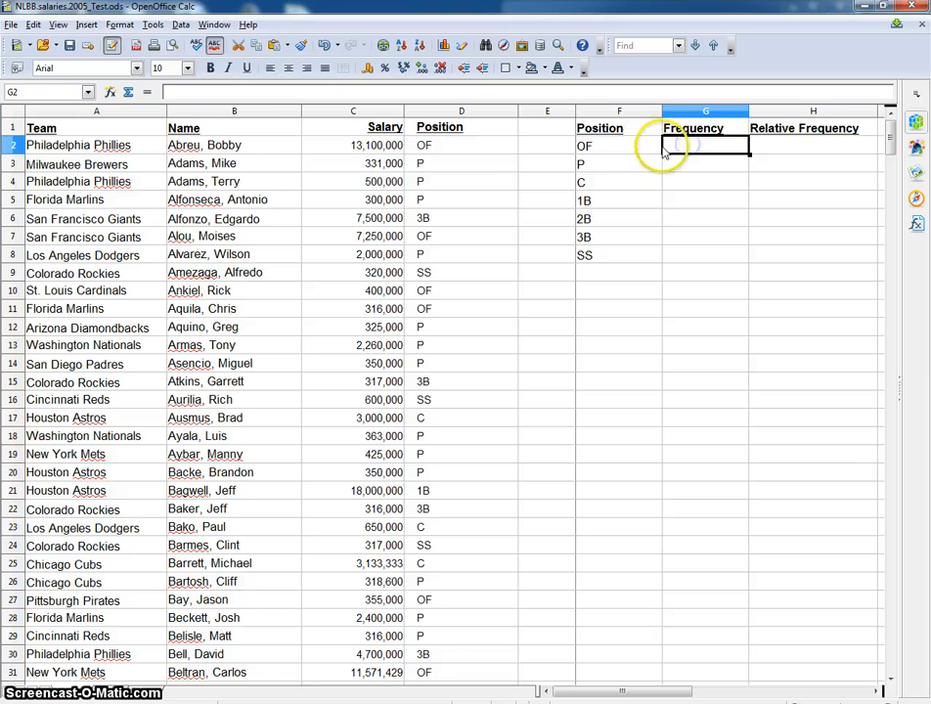
click(241, 94)
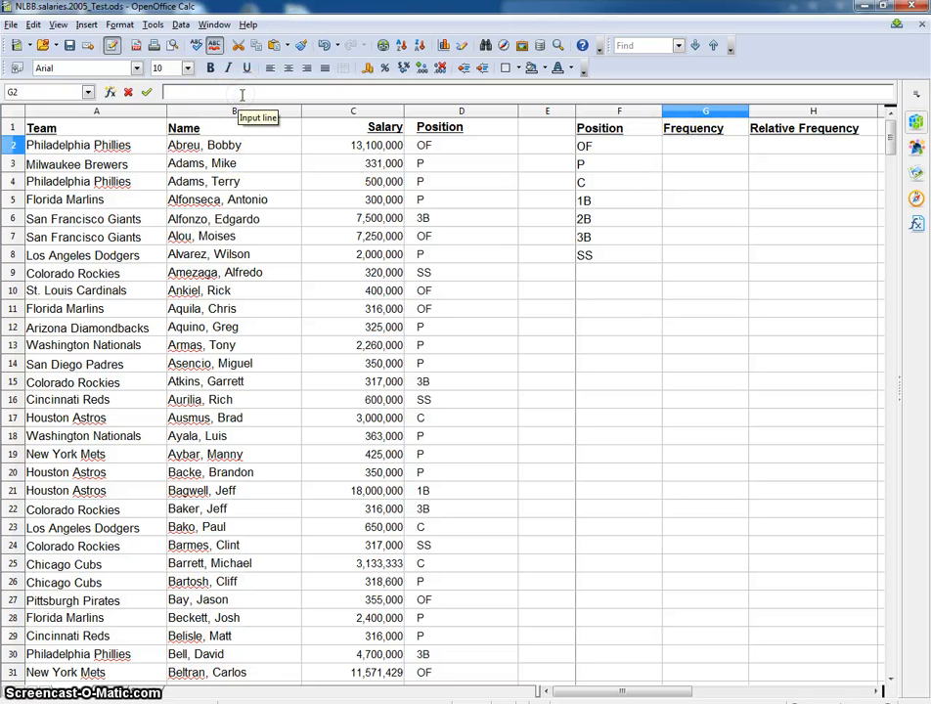
text(=)
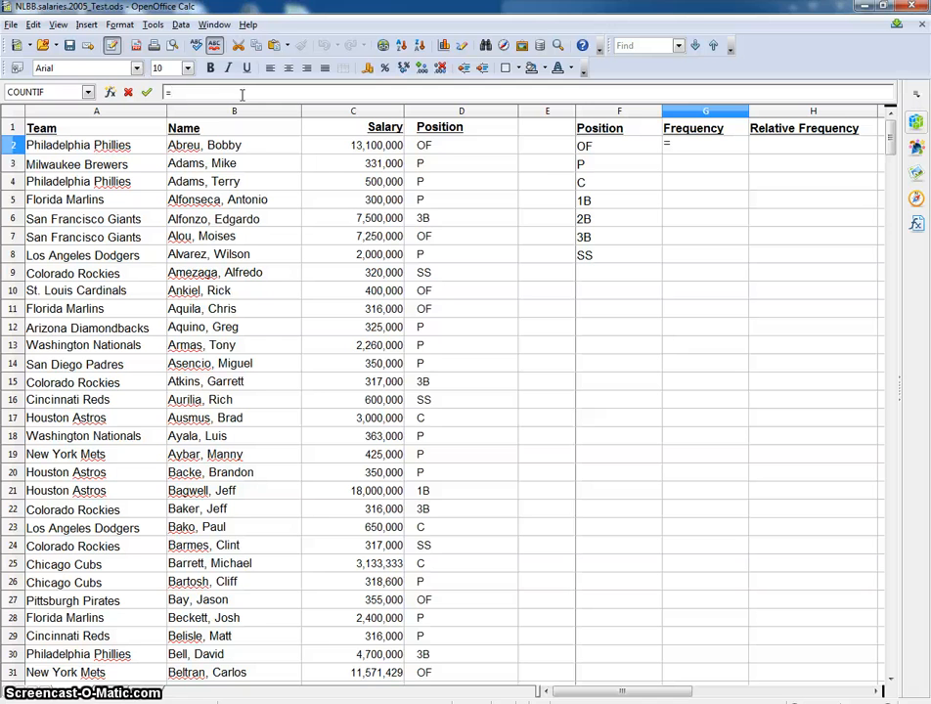
text(count)
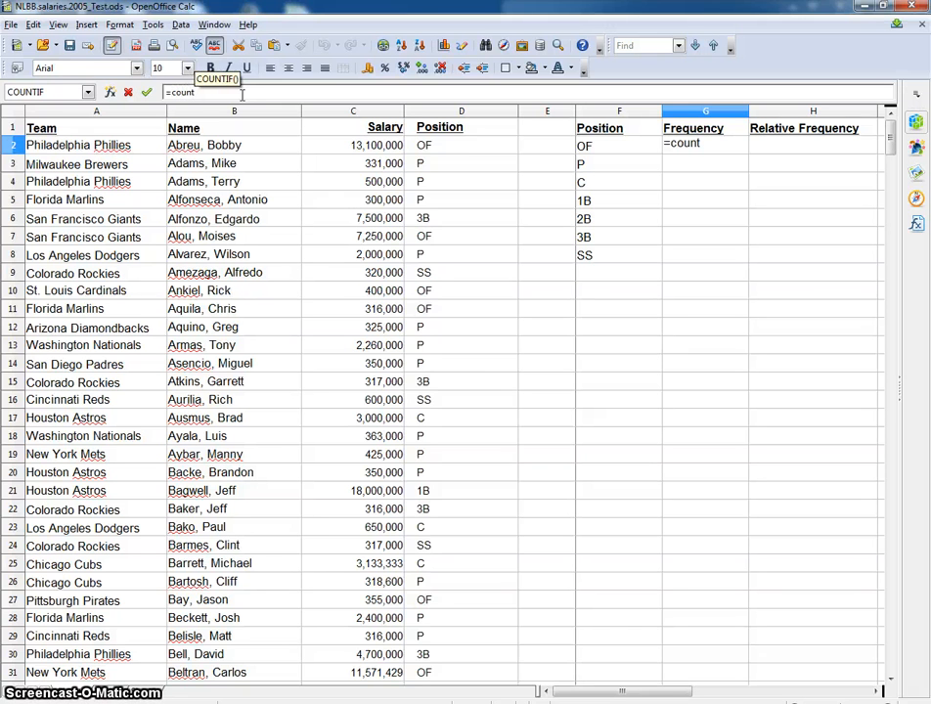
text(if)
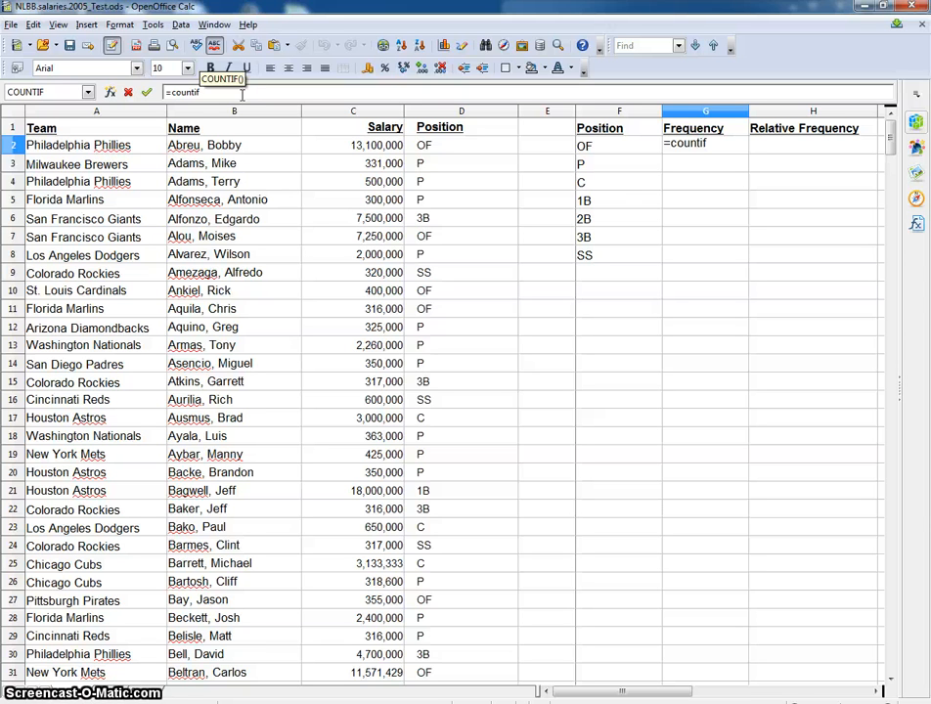
text(()
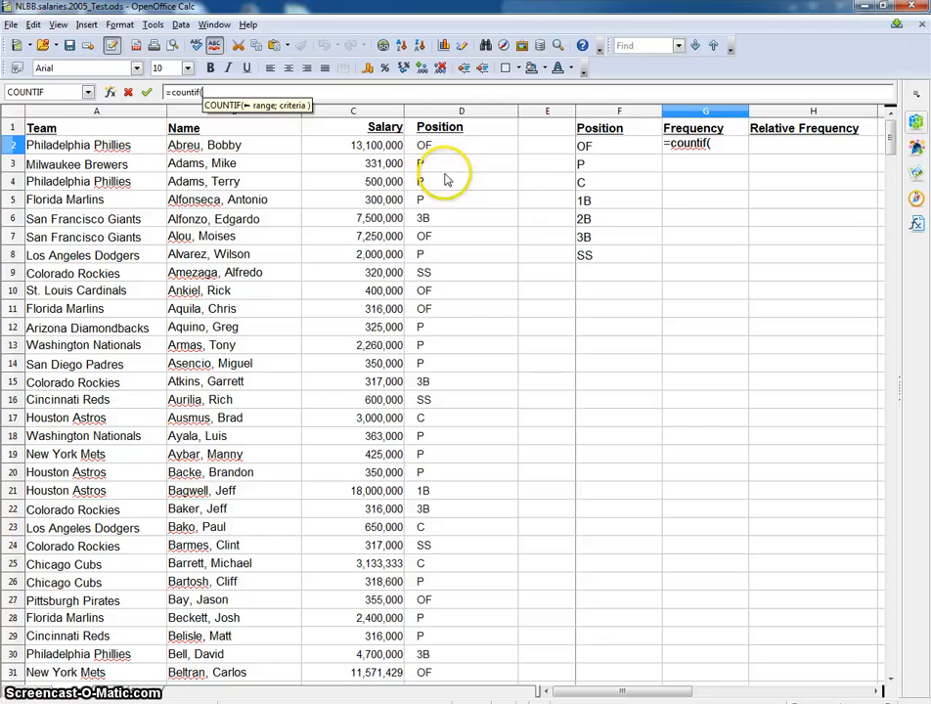
drag(456, 152, 468, 685)
drag(514, 683, 449, 255)
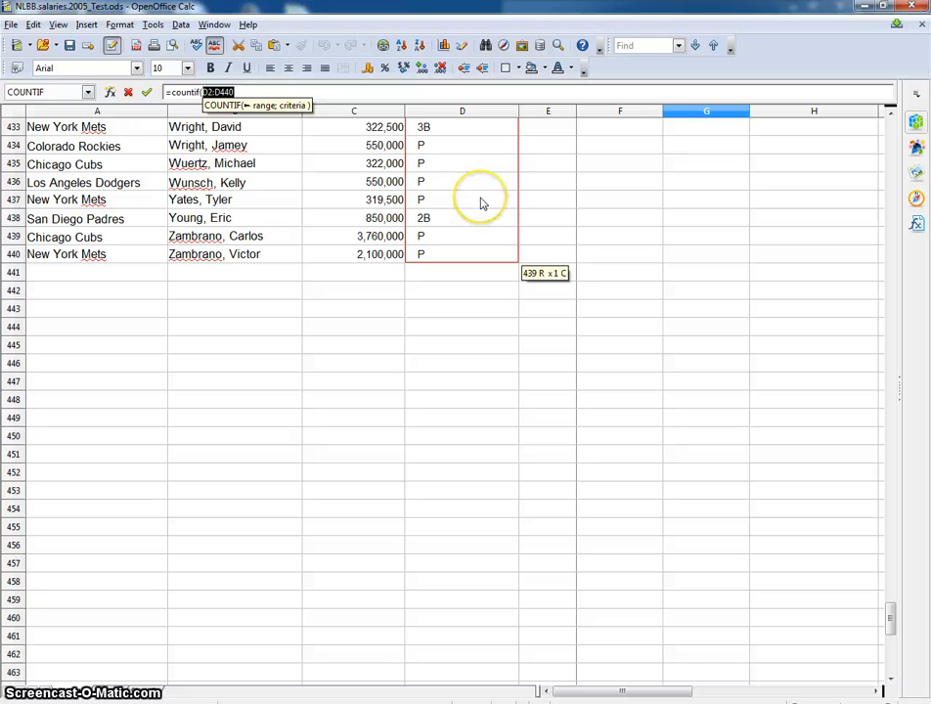
Step: Complete the COUNTIF formula in G2 with the criterion "OF" and enter it, giving =COUNTIF(D2:D440;"OF")
click(237, 93)
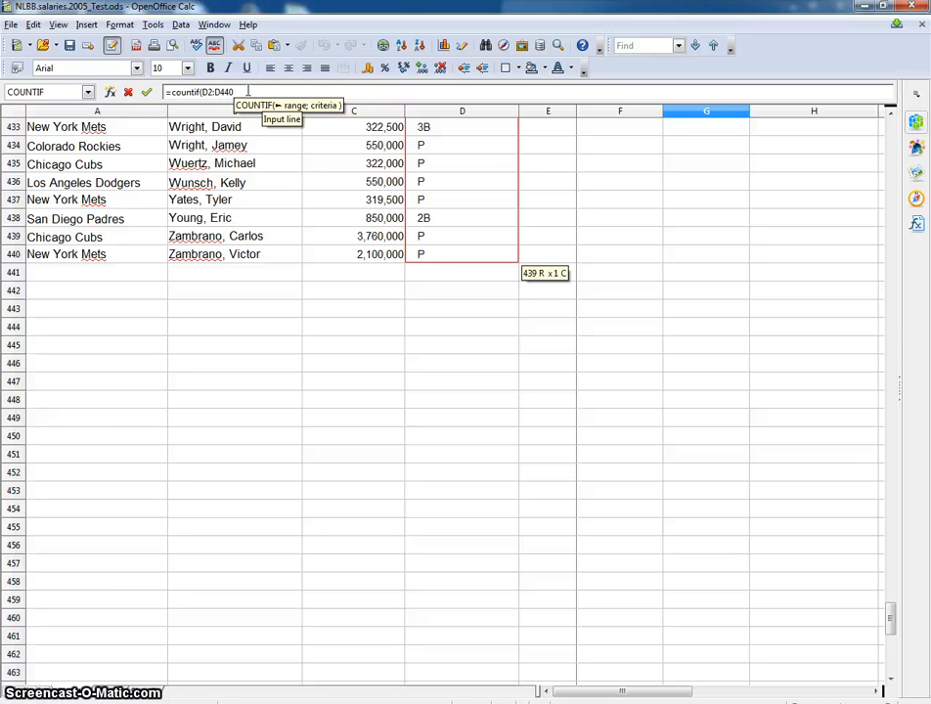
text(;)
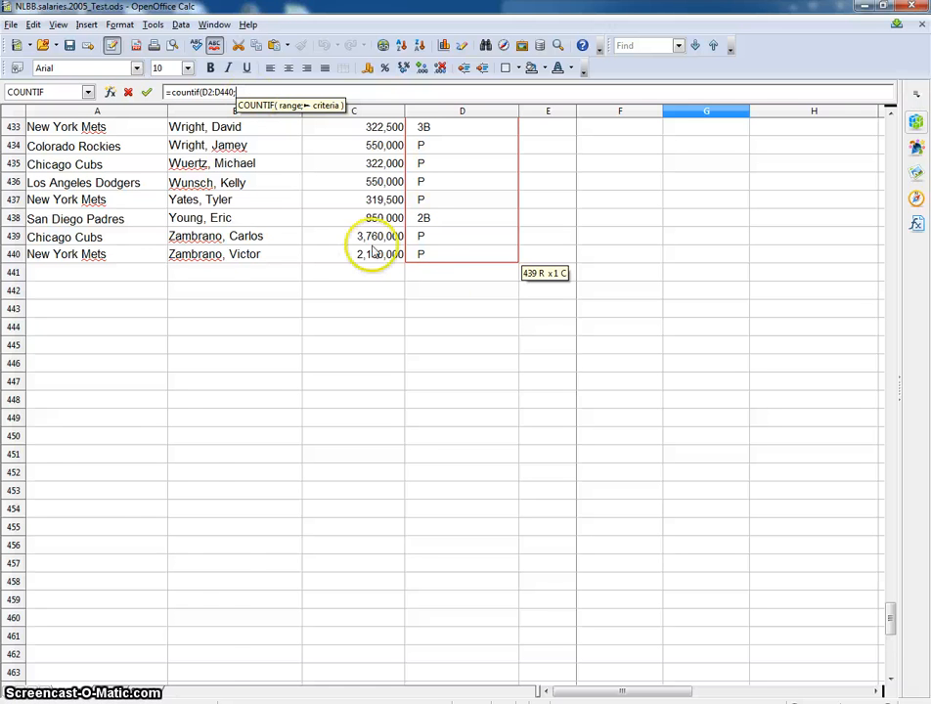
scroll(440, 307, up, 20)
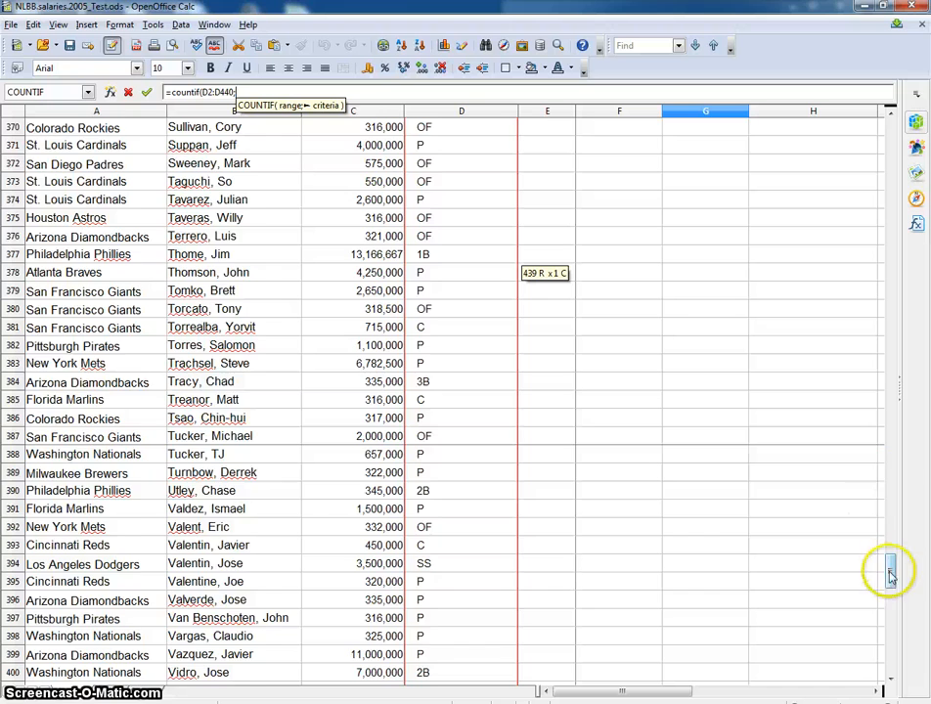
drag(891, 571, 887, 120)
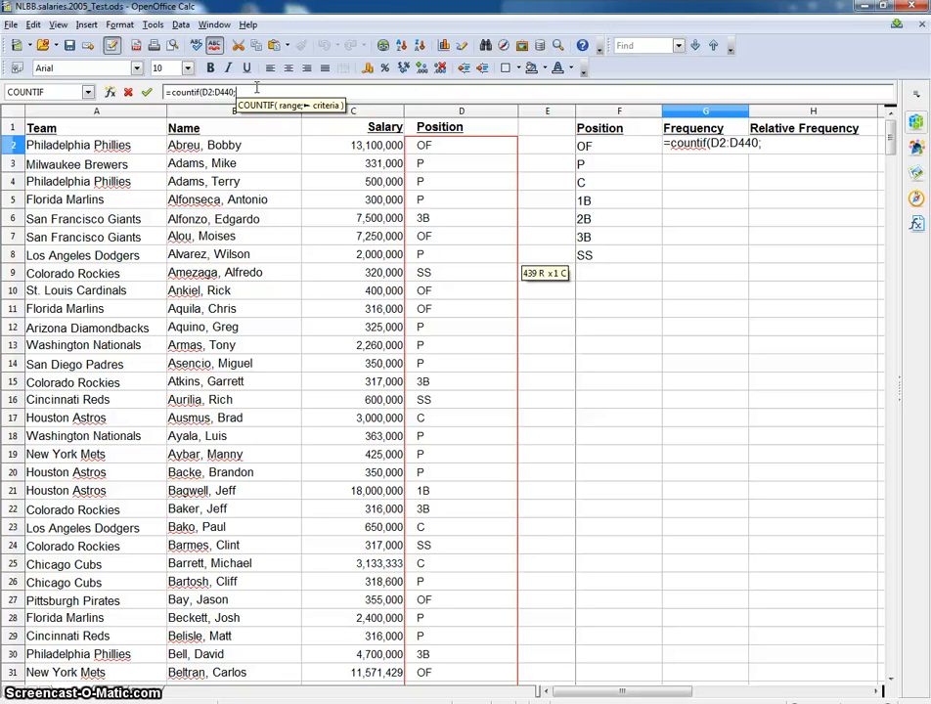
text(")
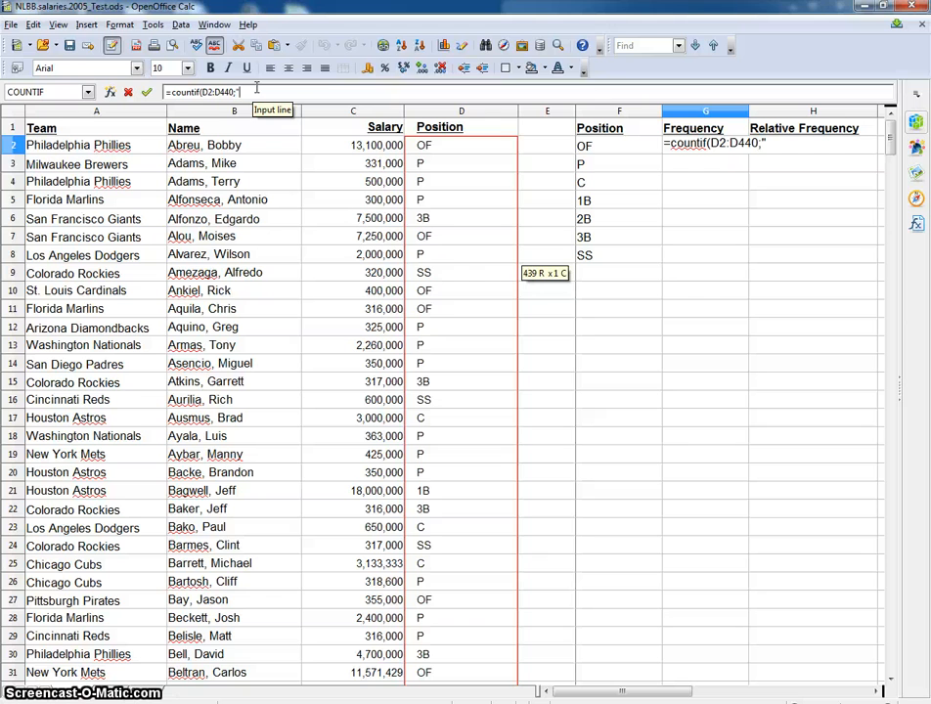
text(OF")
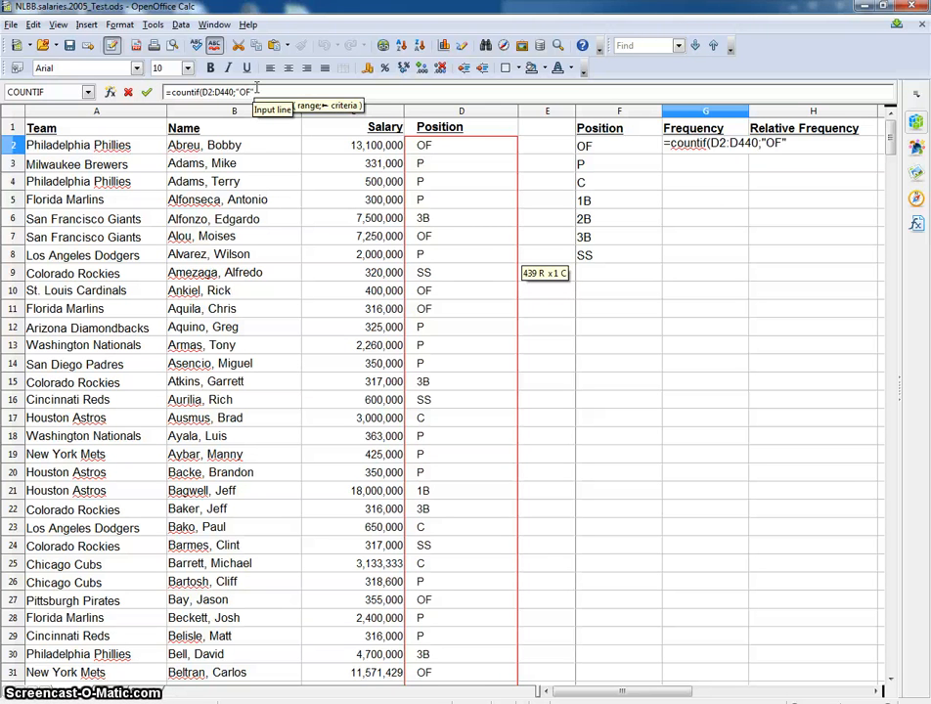
text())
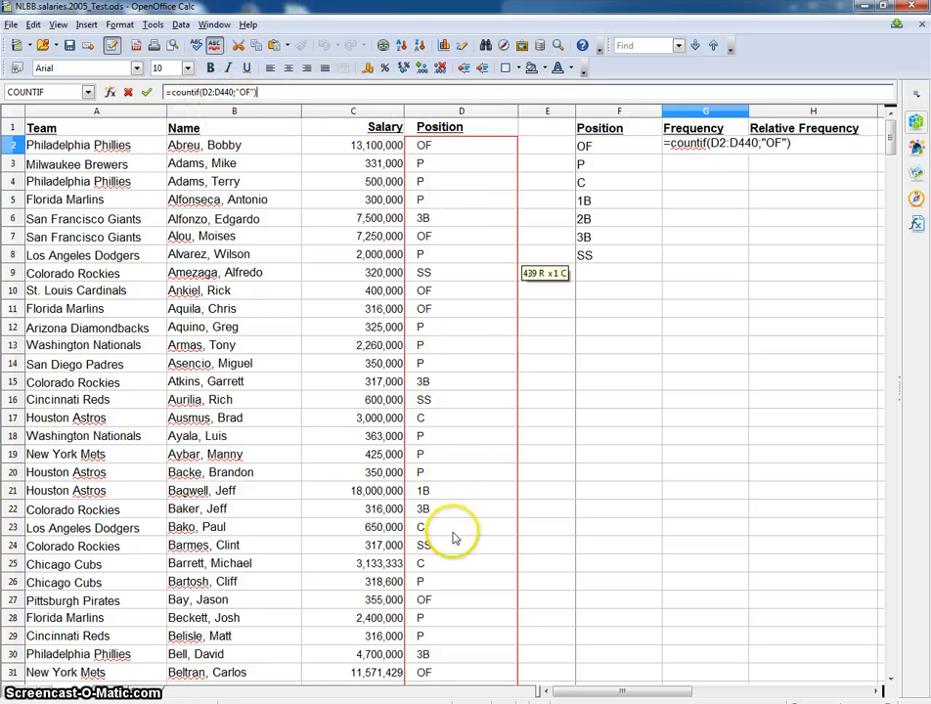
click(240, 92)
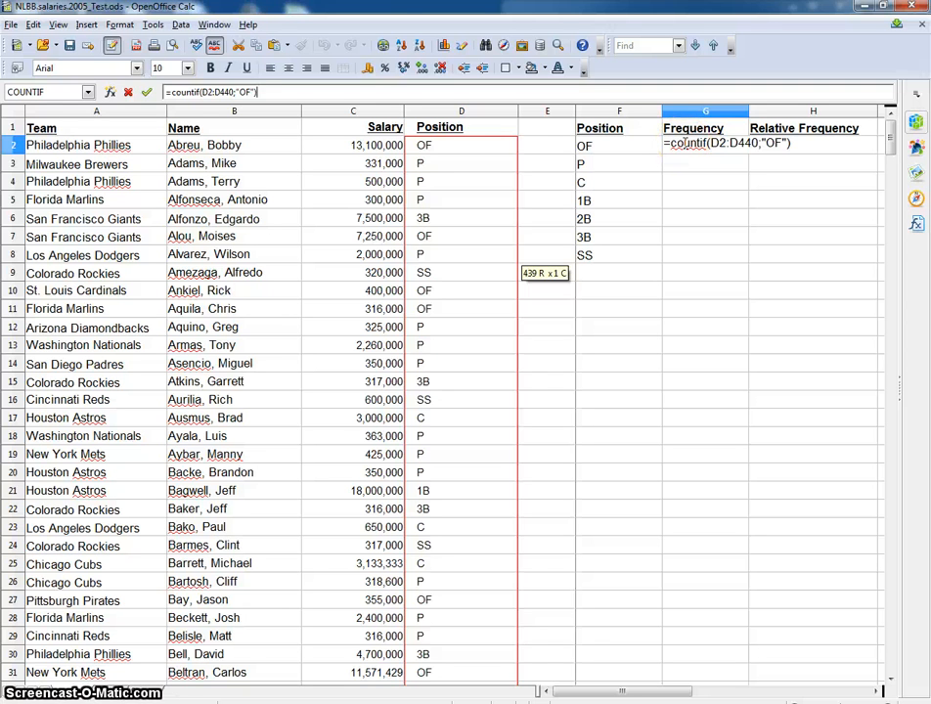
key(Return)
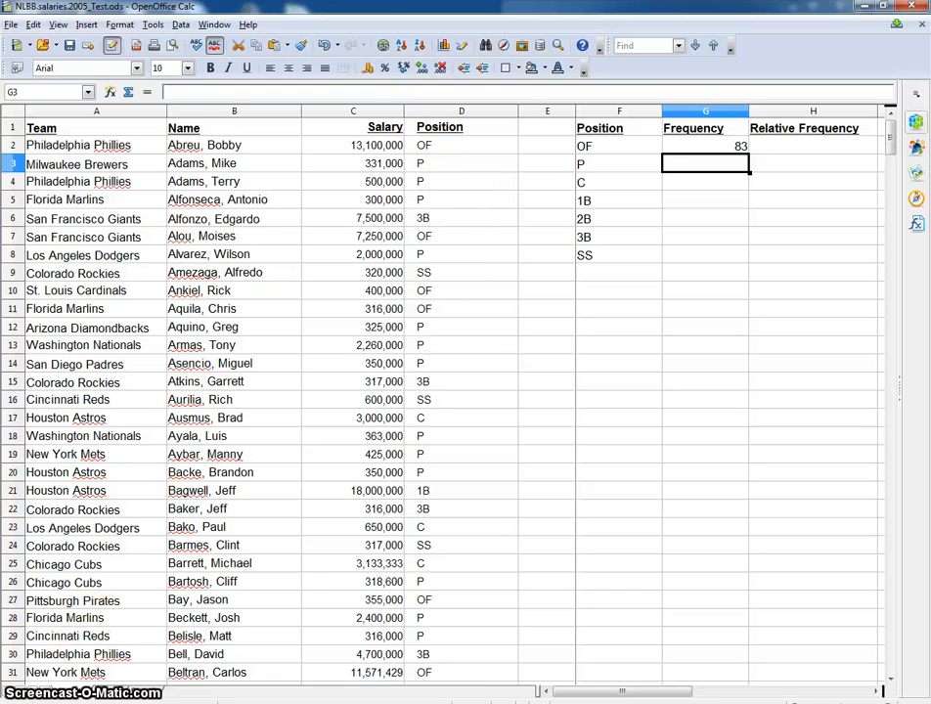
click(695, 146)
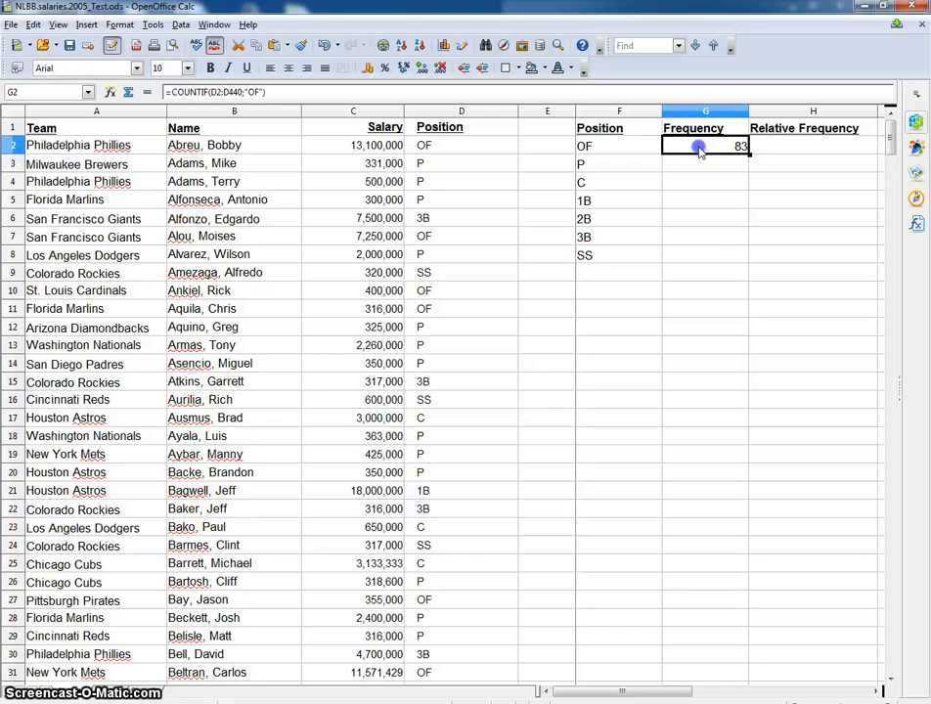
Step: Copy the text of the COUNTIF formula in G2, the frequency for OF, leaving the cell itself unchanged
click(279, 91)
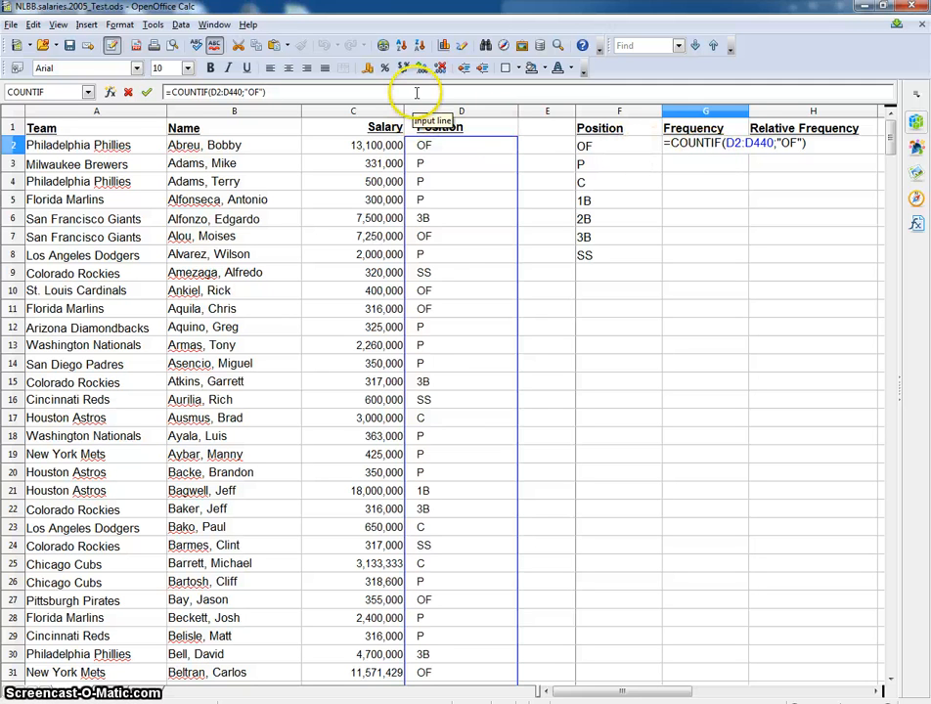
key(Return)
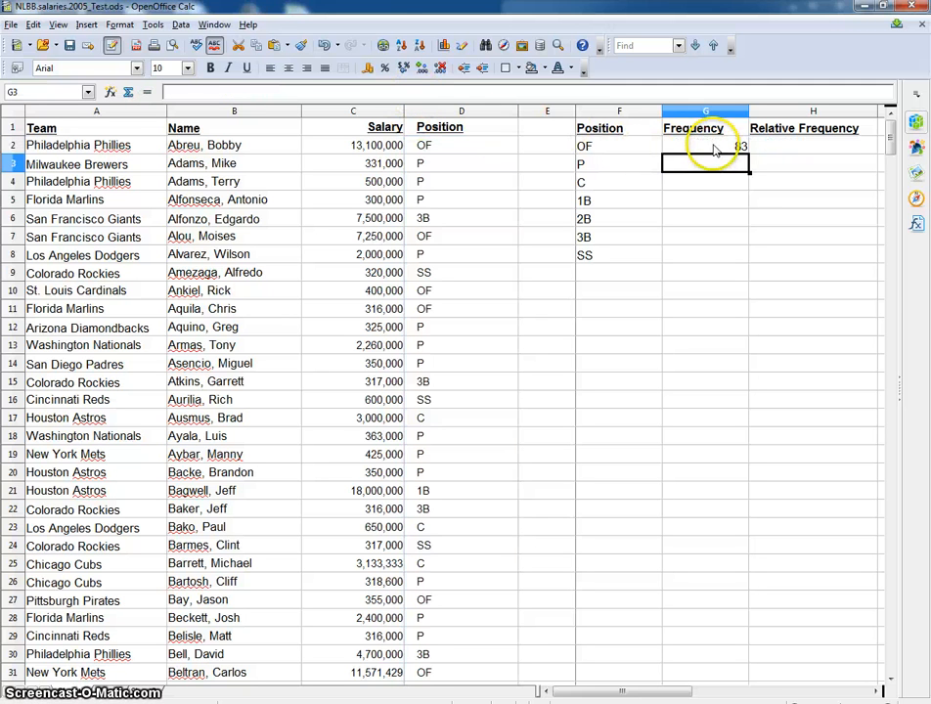
click(714, 149)
click(245, 91)
drag(246, 91, 164, 96)
key(ctrl+c)
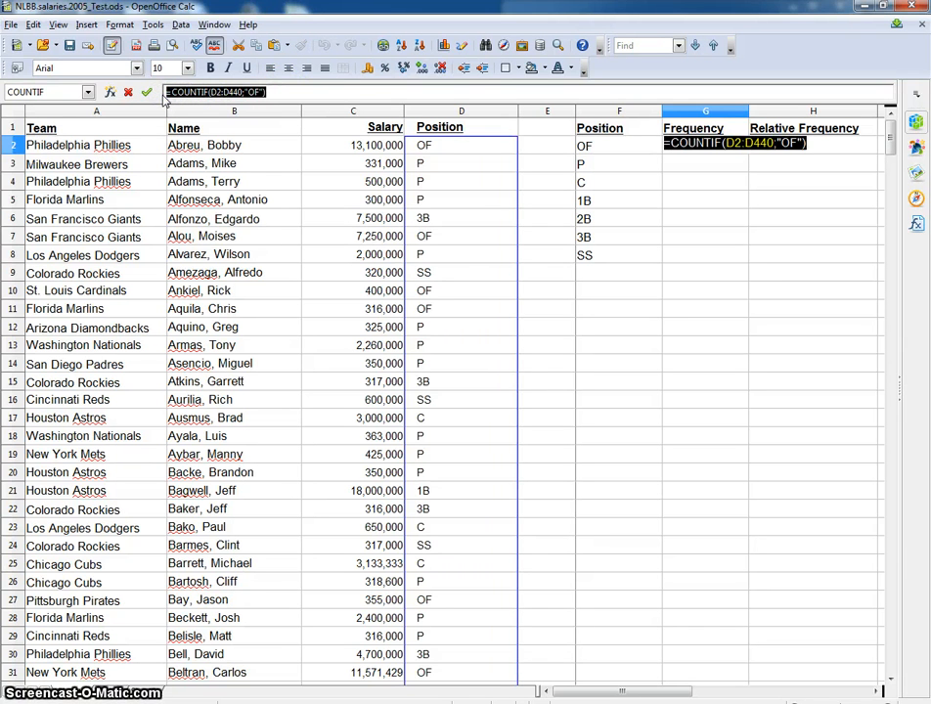
click(688, 166)
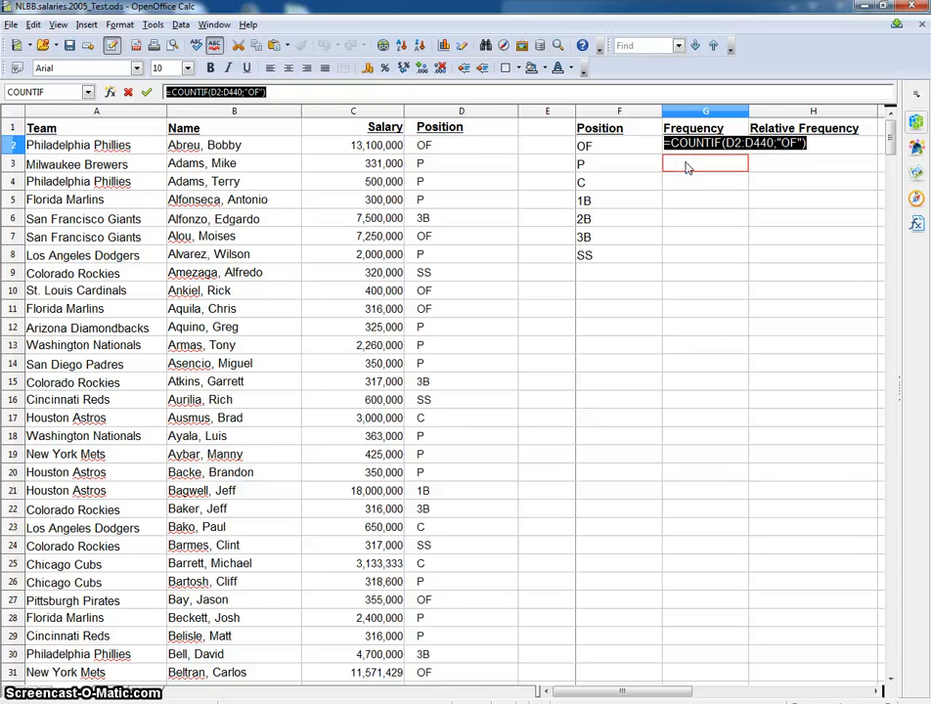
key(Return)
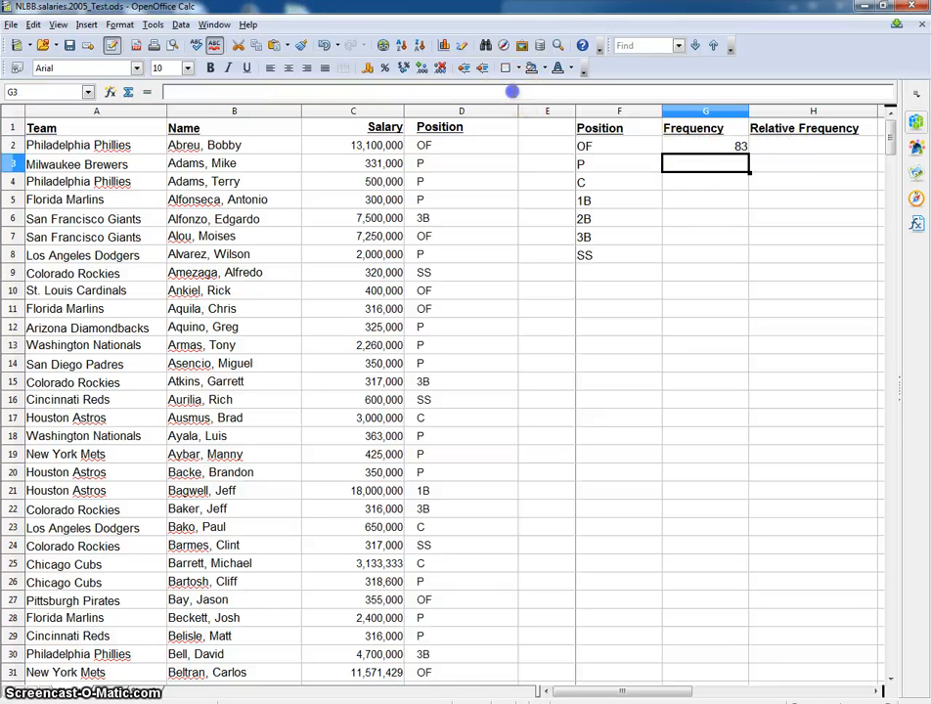
Step: Paste the copied formula into G3 and change its criterion to "P", giving =COUNTIF(D2:D440;"P")
click(512, 91)
key(ctrl+v)
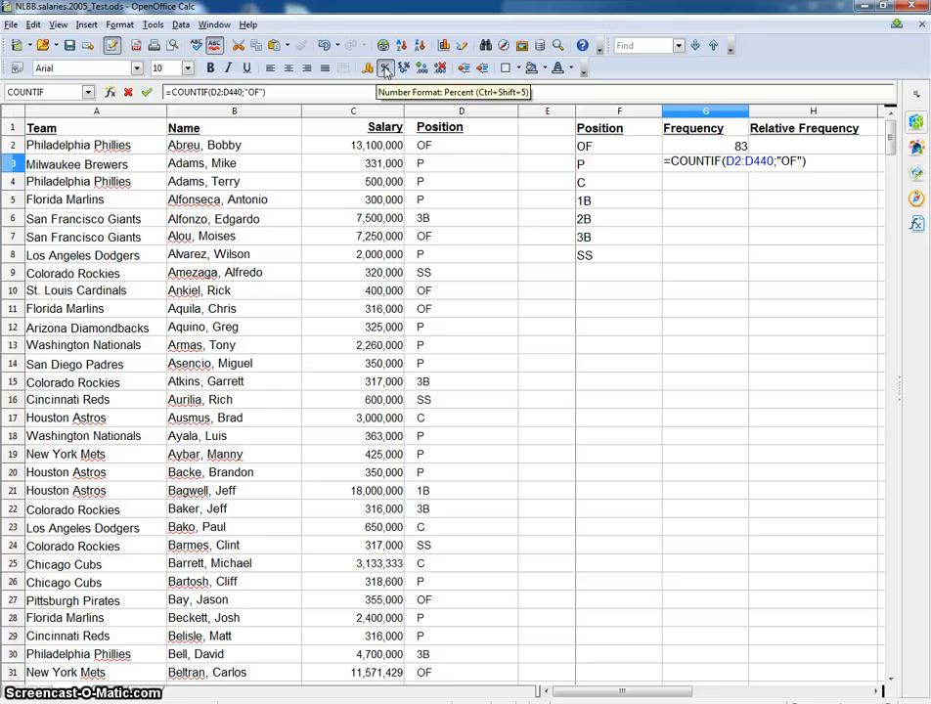
key(Delete)
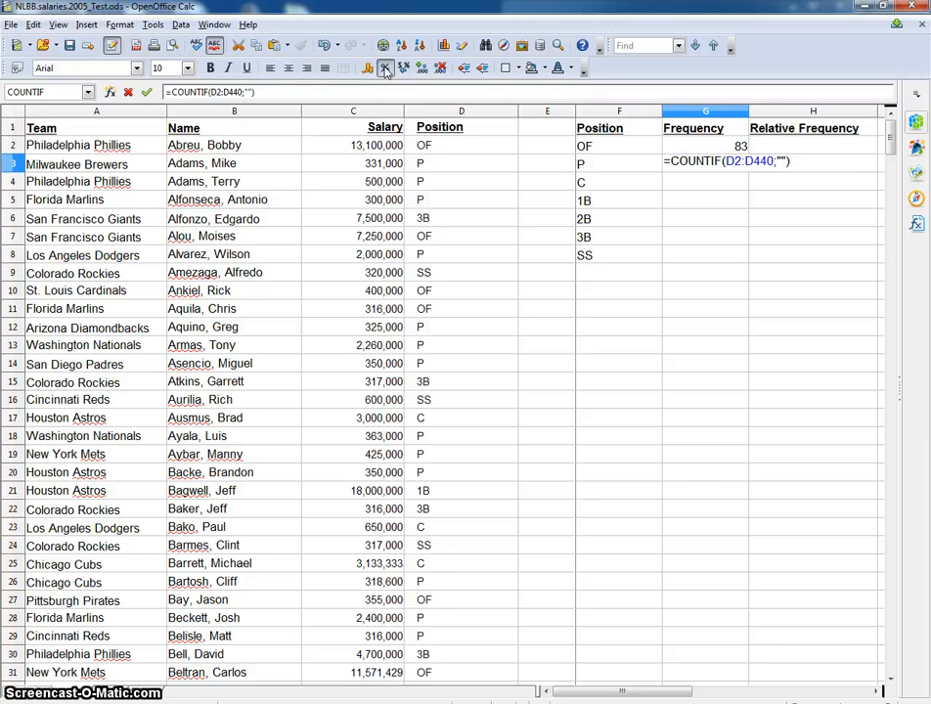
text(P)
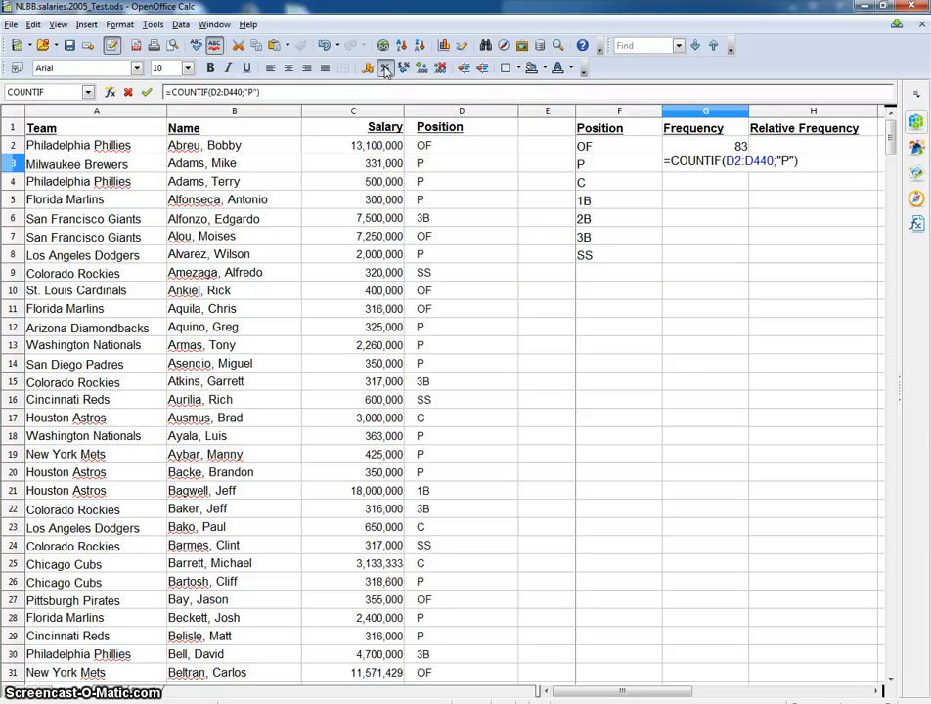
key(Return)
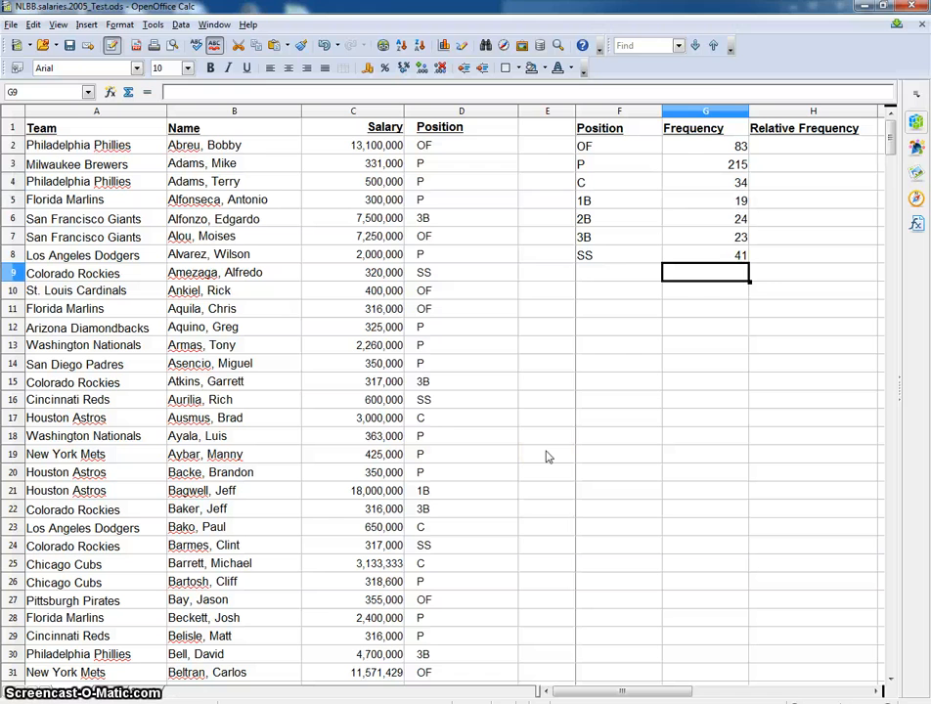
Step: Check the COUNTIF formulas in the Frequency column from G2 to G8, comparing their range and criterion
click(709, 145)
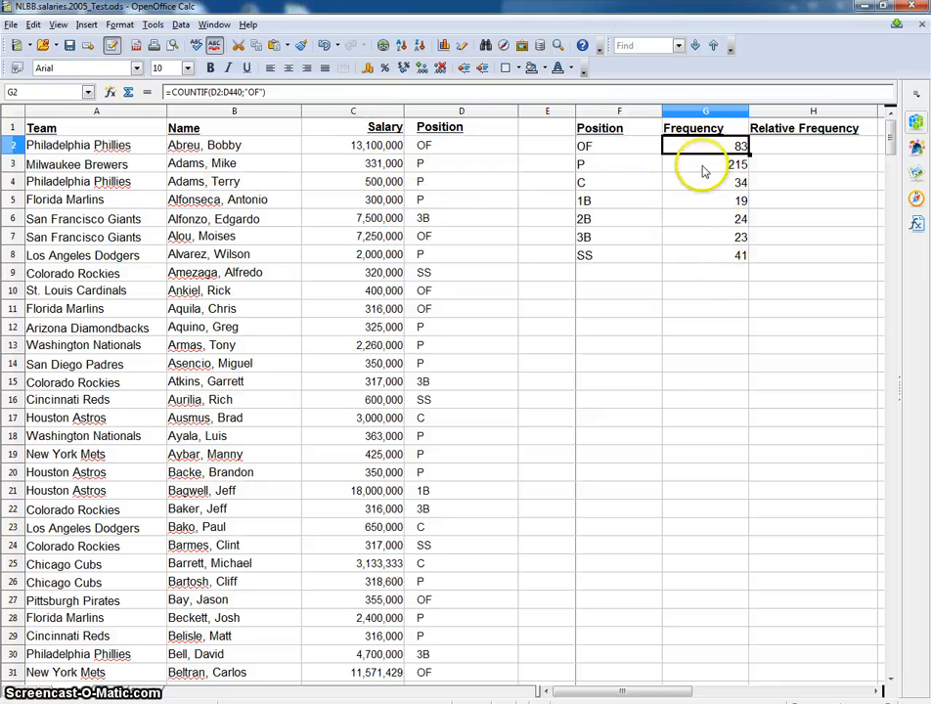
click(699, 146)
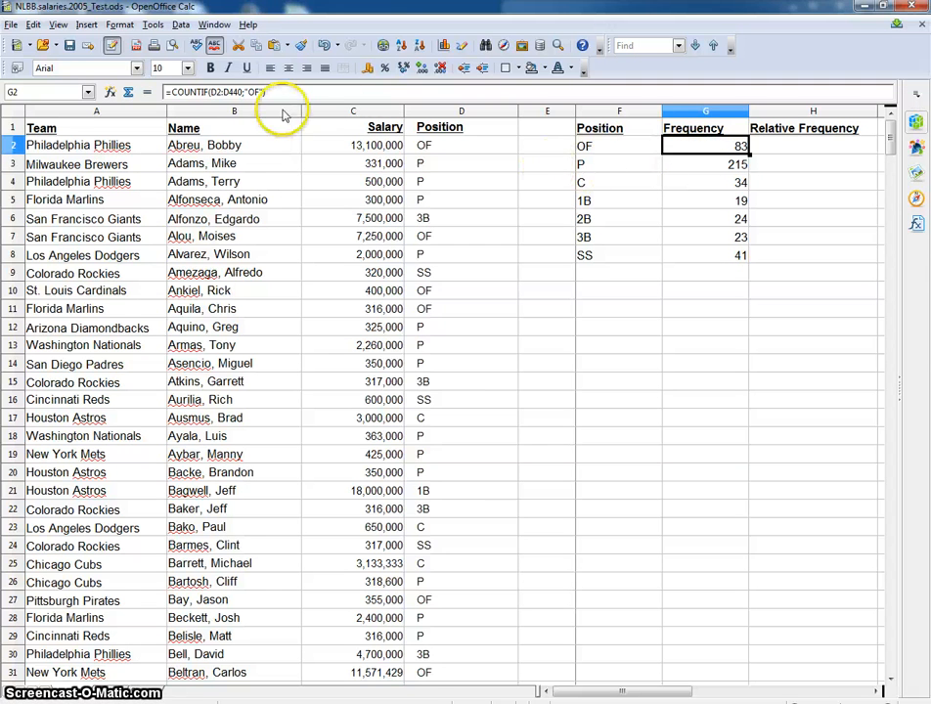
click(714, 167)
click(714, 184)
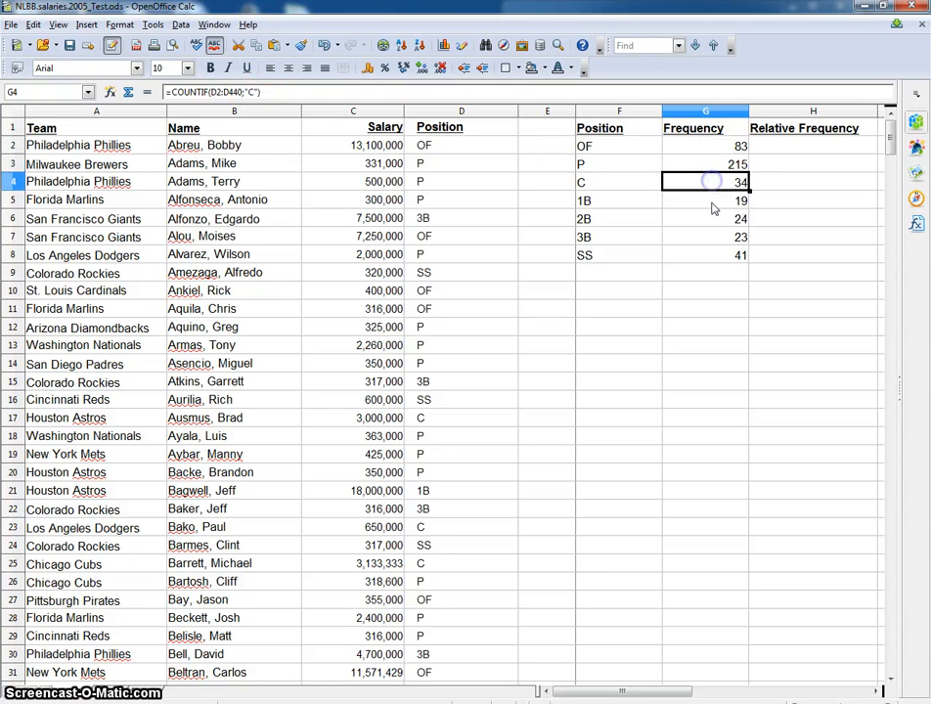
click(712, 202)
click(713, 218)
click(711, 238)
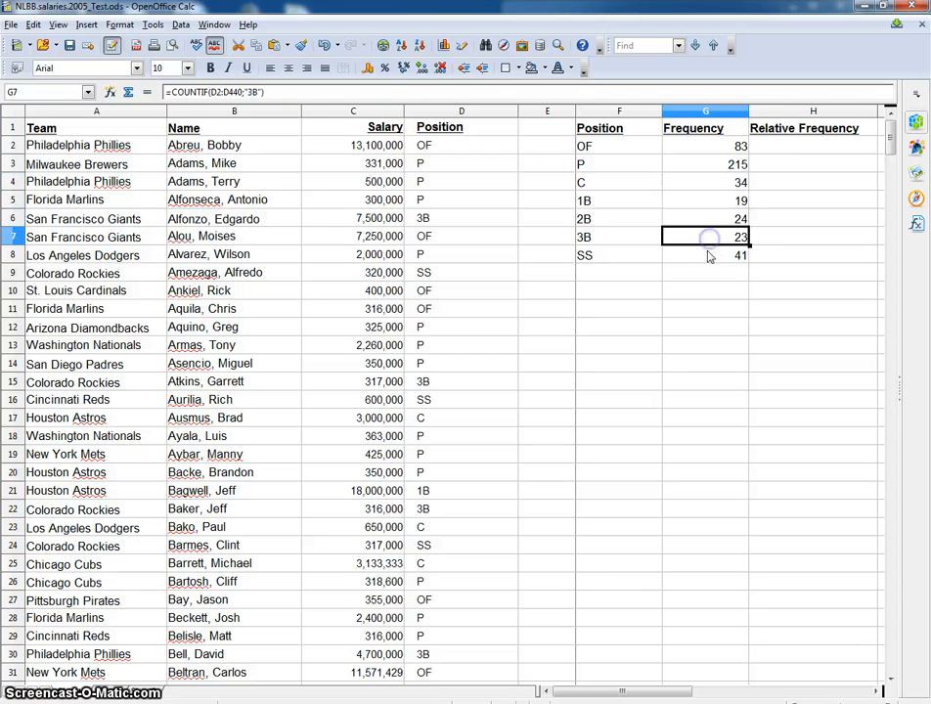
click(706, 254)
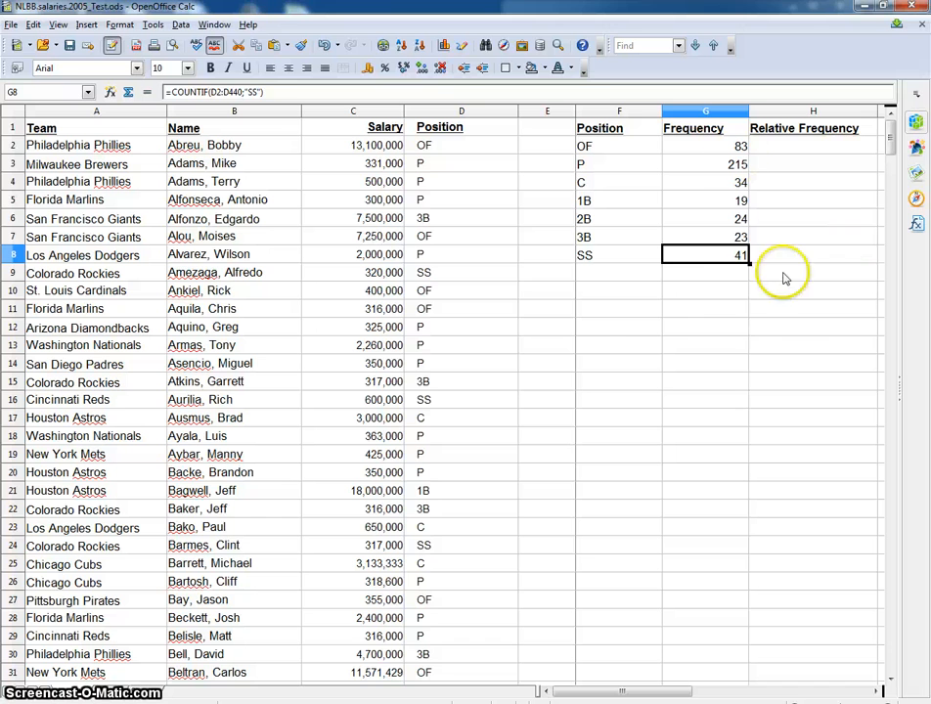
Step: Add the label "Total" in F9, below the SS row of the summary table
click(700, 279)
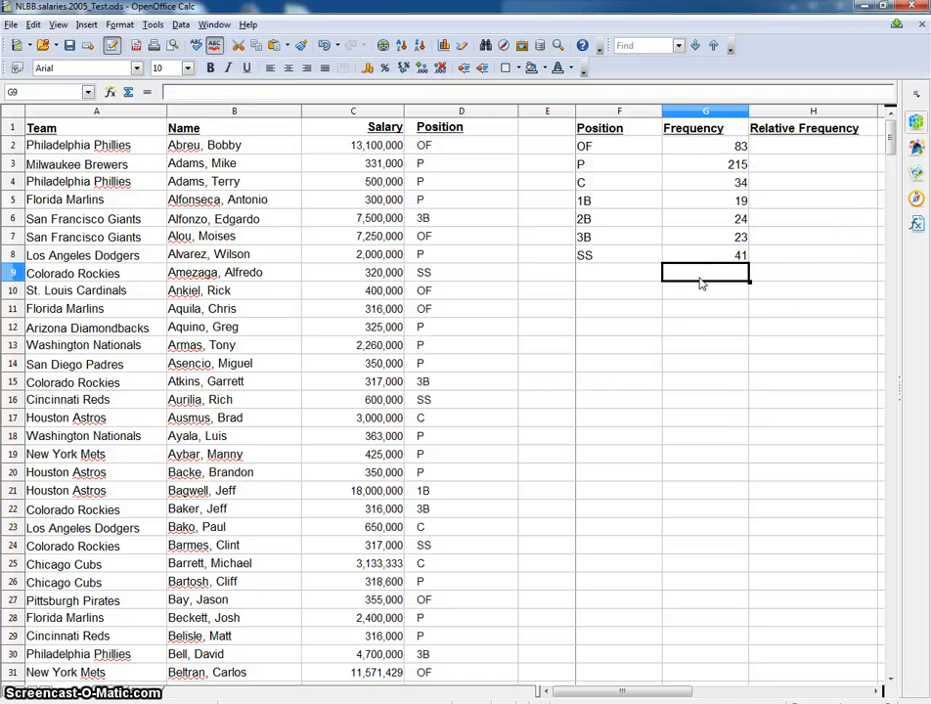
click(611, 279)
text(Total)
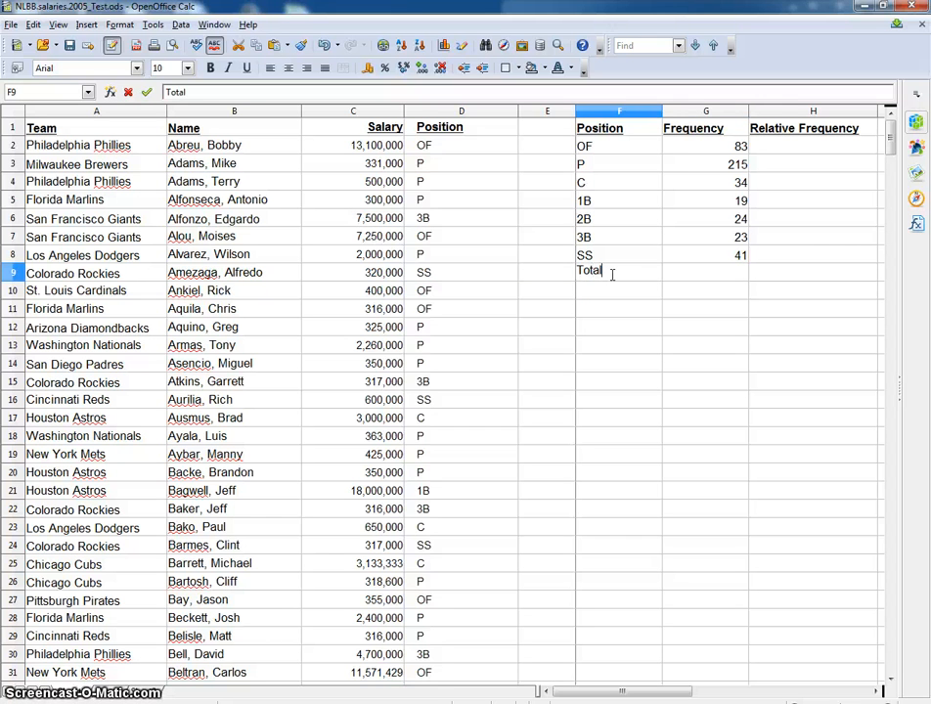
key(Tab)
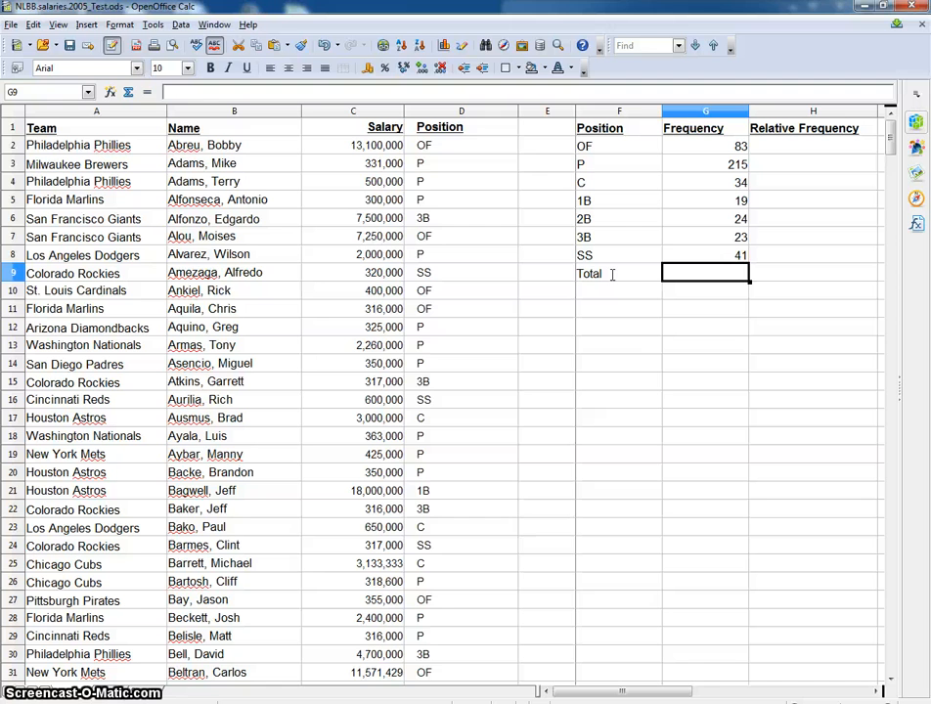
Step: Total the position frequencies in G9 with the formula =SUM(G2:G8)
text(=)
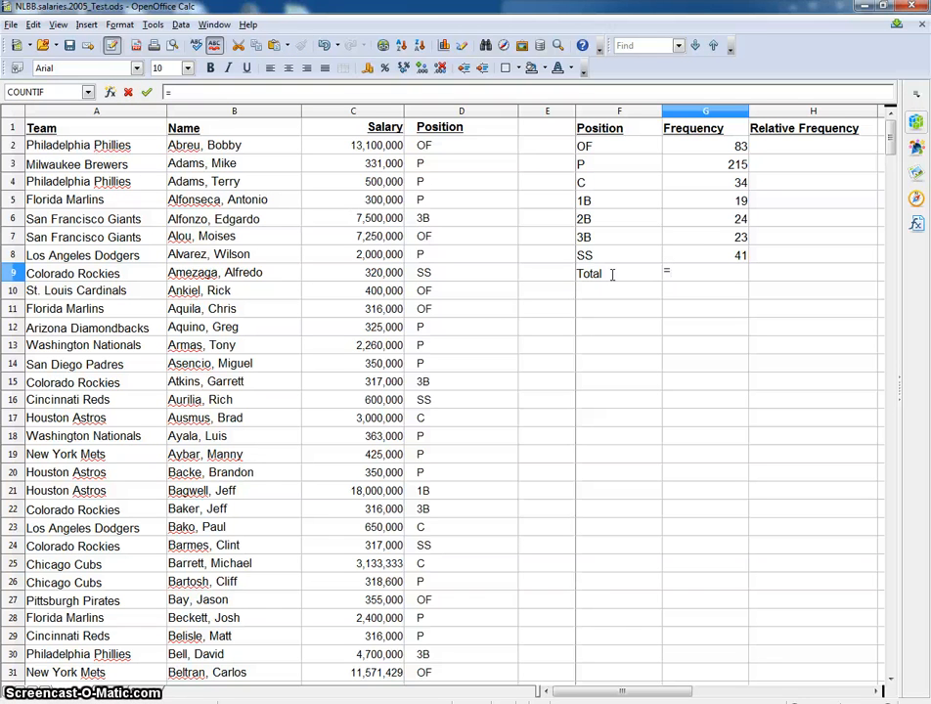
text(SUM)
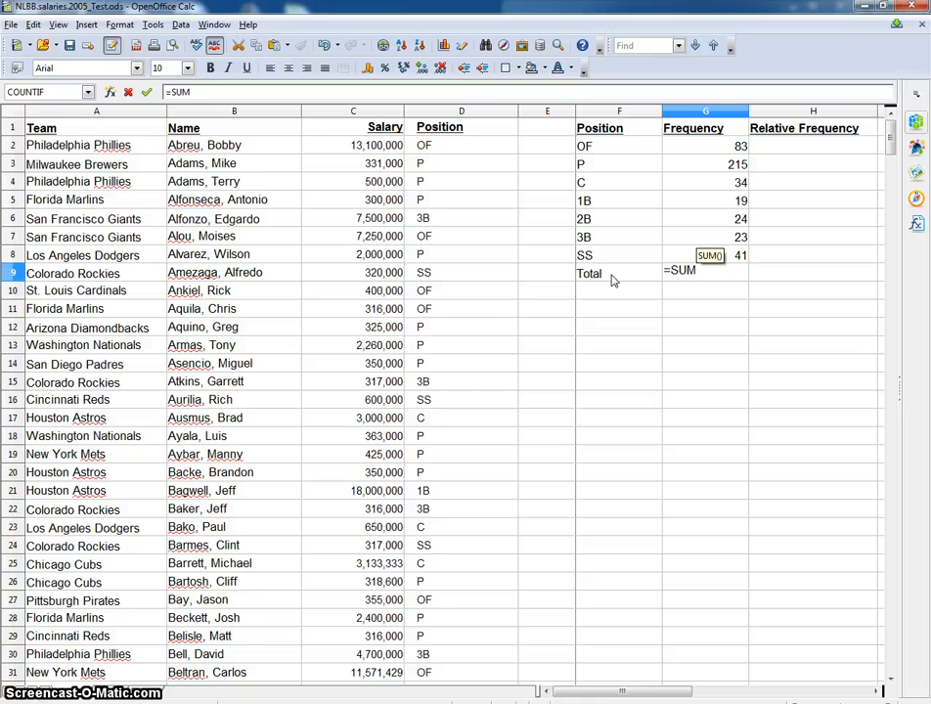
text(()
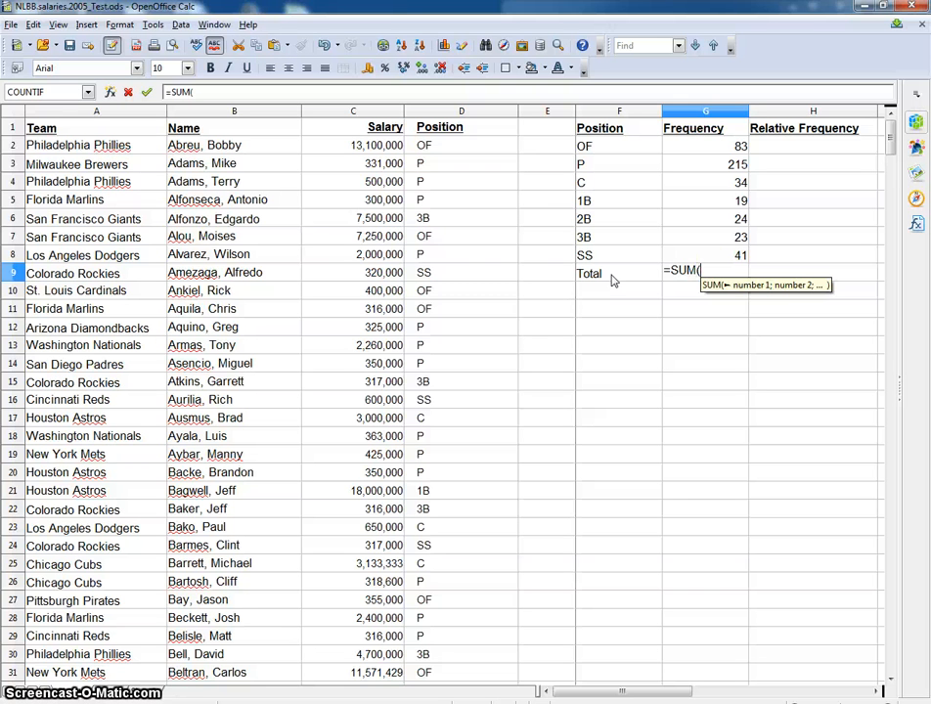
drag(719, 146, 726, 253)
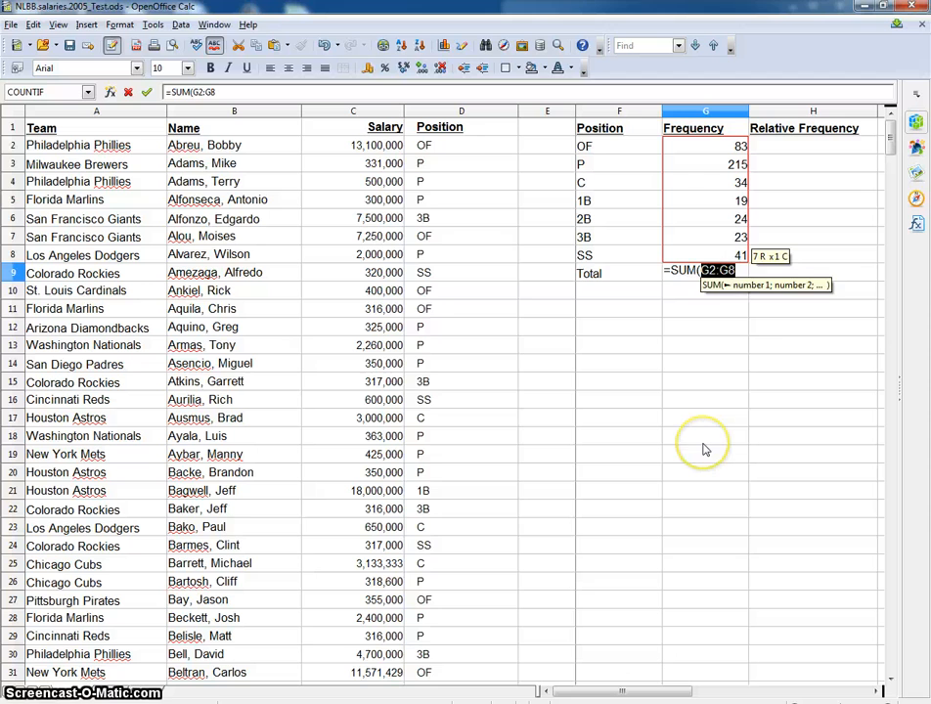
text())
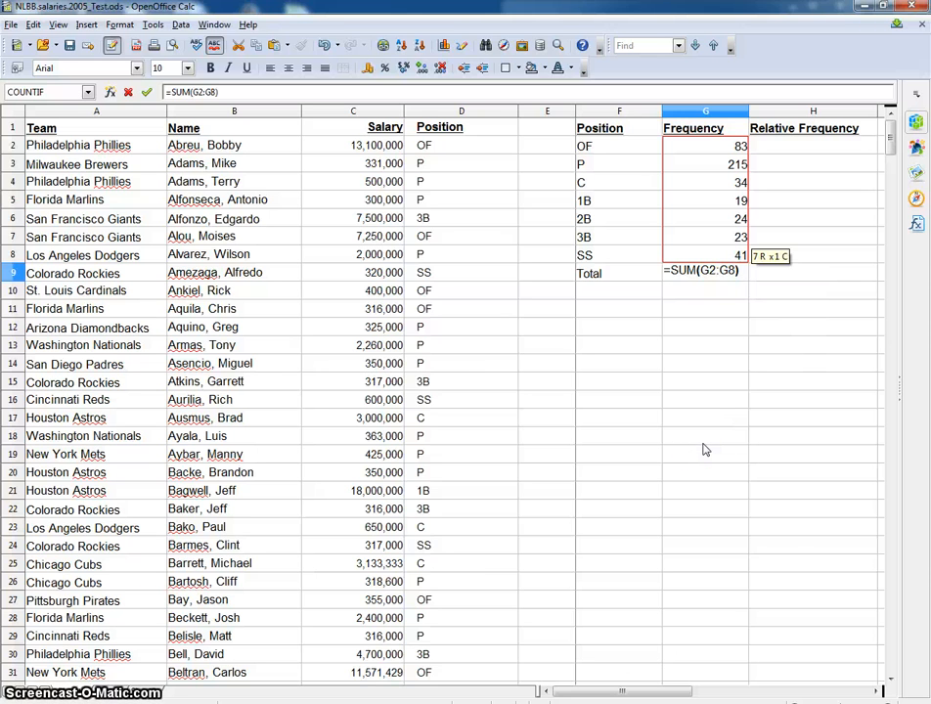
key(Return)
key(Up)
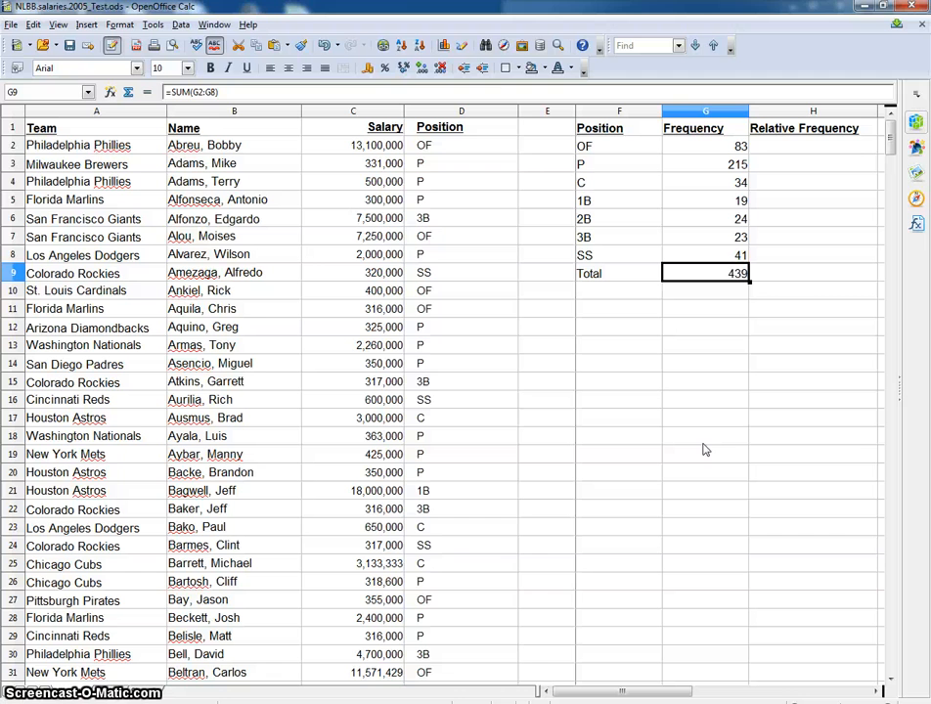
Step: Calculate the relative frequency for OF in H2 by dividing its frequency by the total, using =G2/G9
click(789, 146)
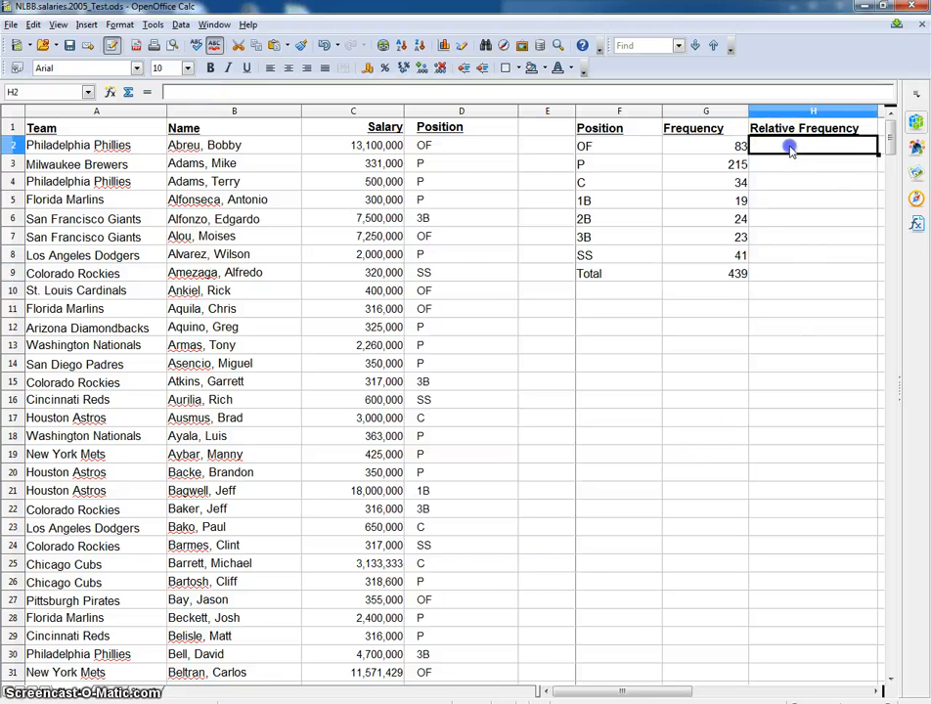
click(736, 146)
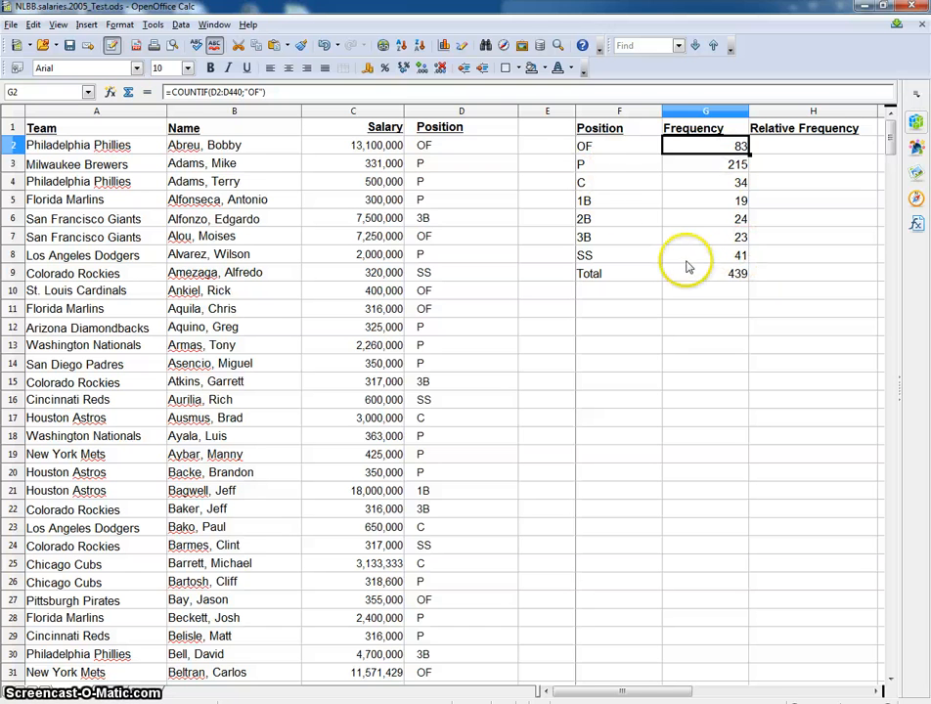
drag(672, 695, 701, 693)
click(648, 148)
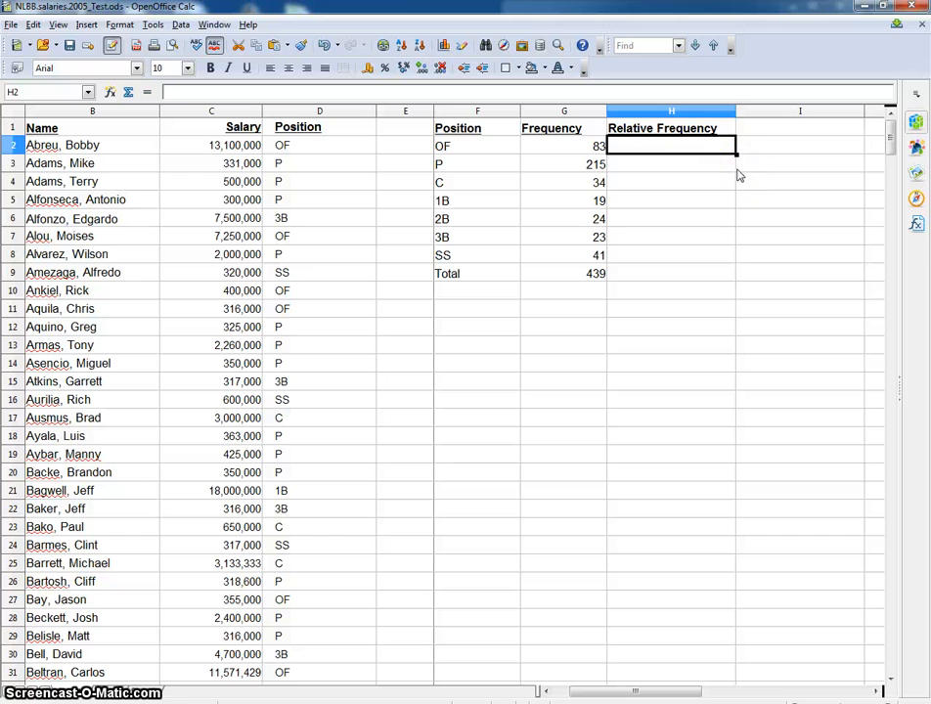
text(=)
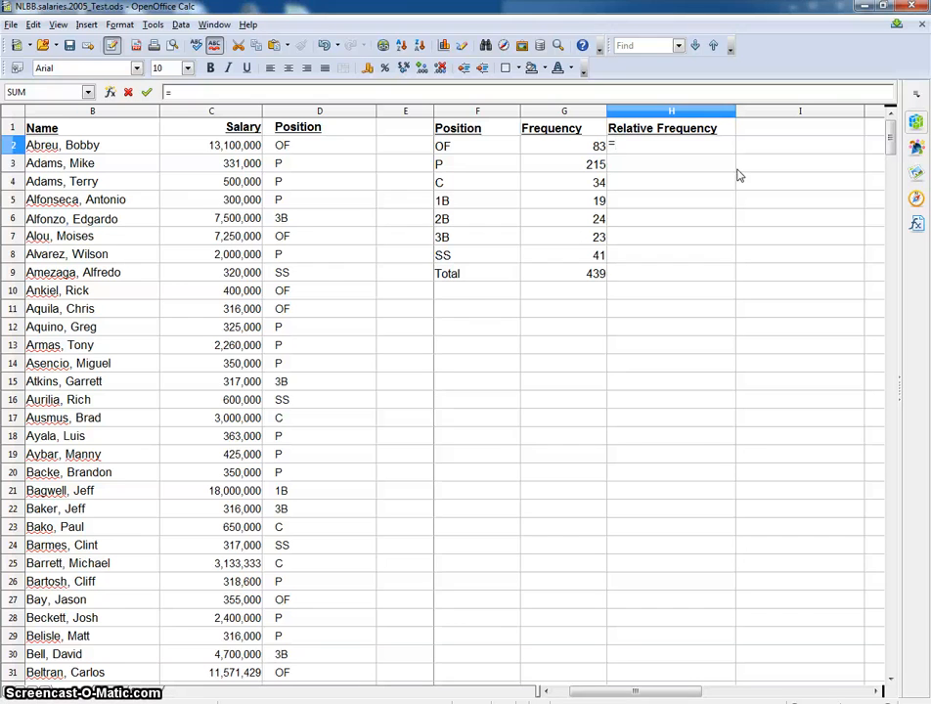
click(579, 149)
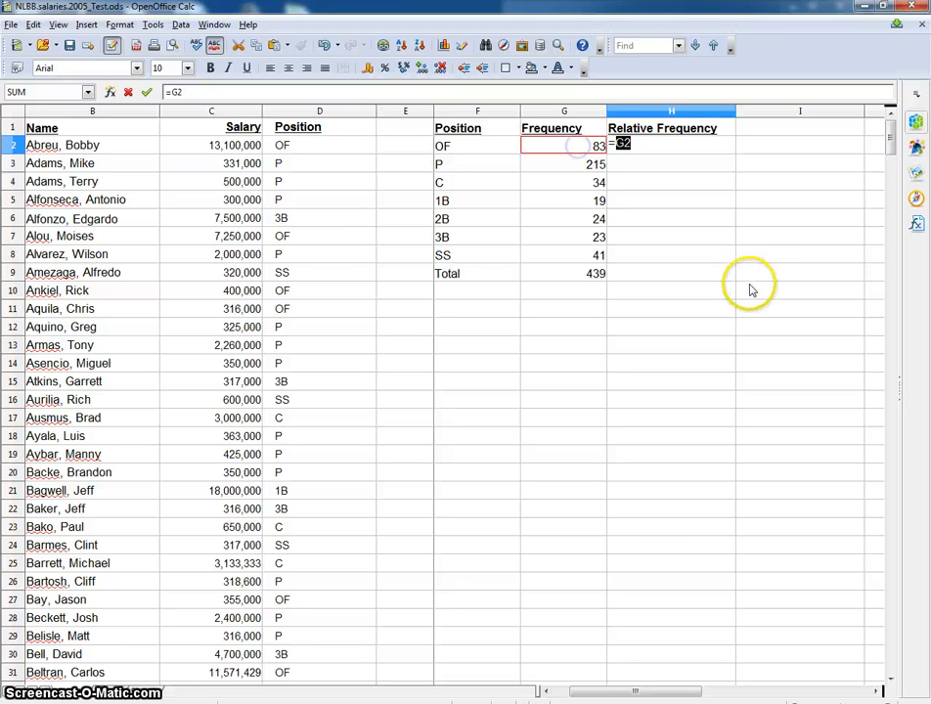
click(660, 147)
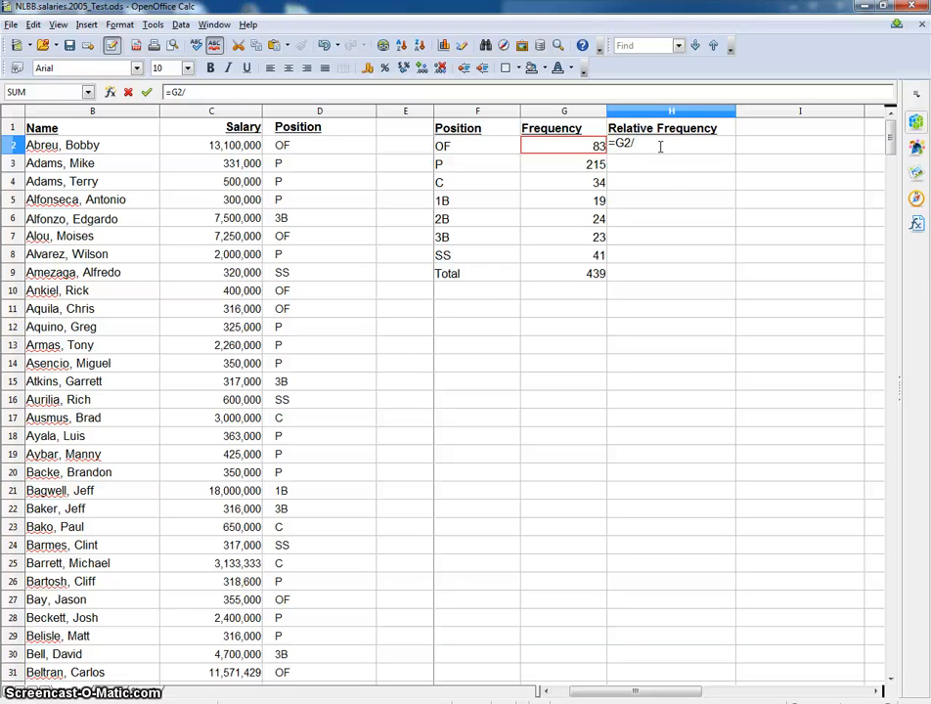
click(576, 280)
click(575, 279)
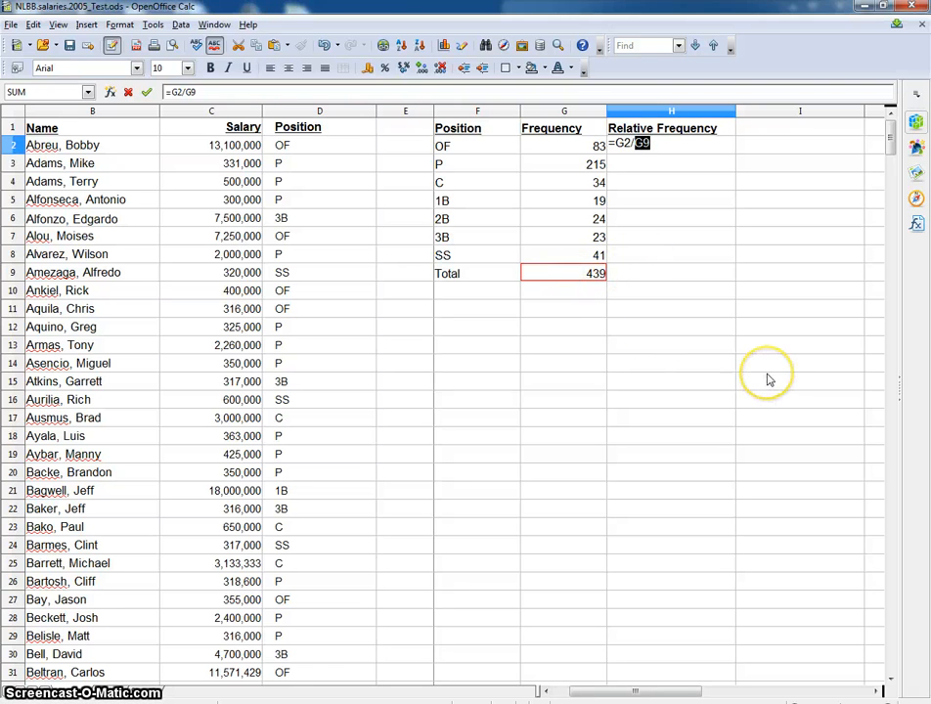
key(Return)
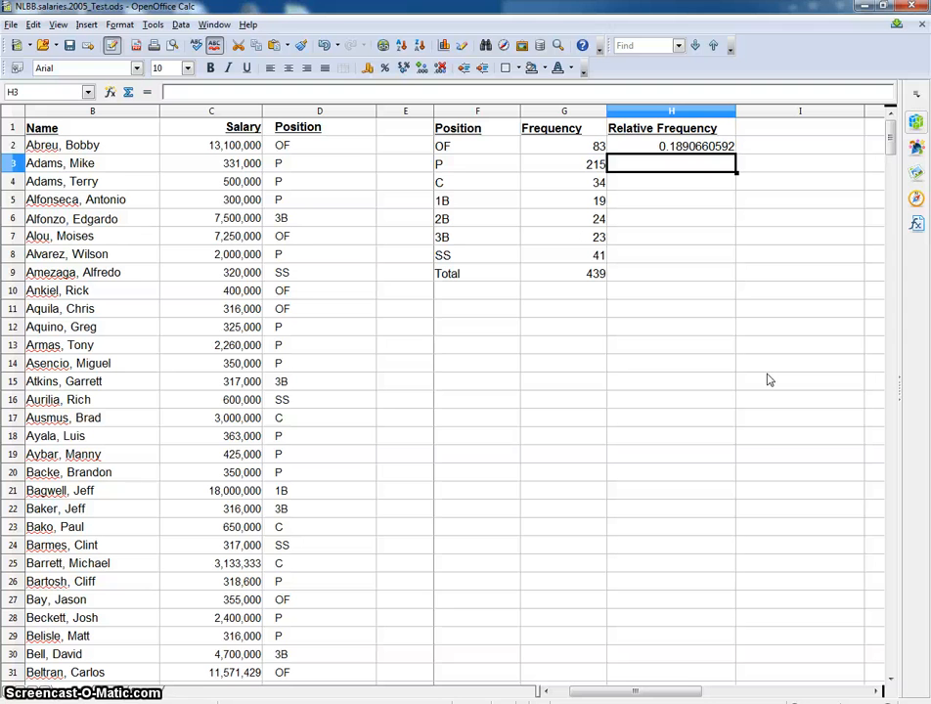
Step: Format the OF relative frequency in H2 as a percentage with two decimal places
click(682, 146)
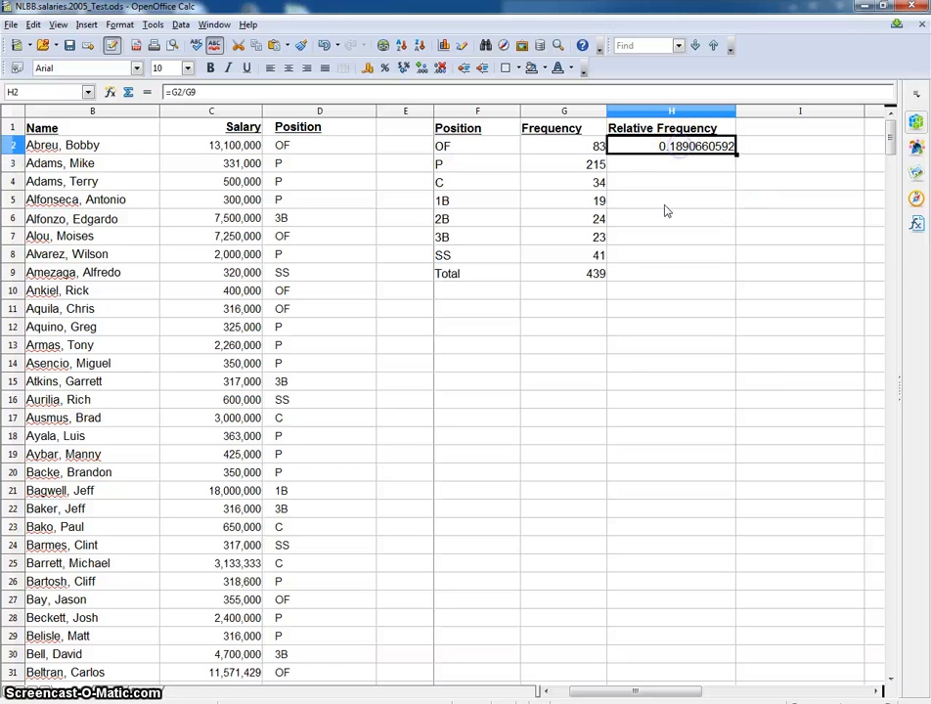
click(118, 24)
click(123, 63)
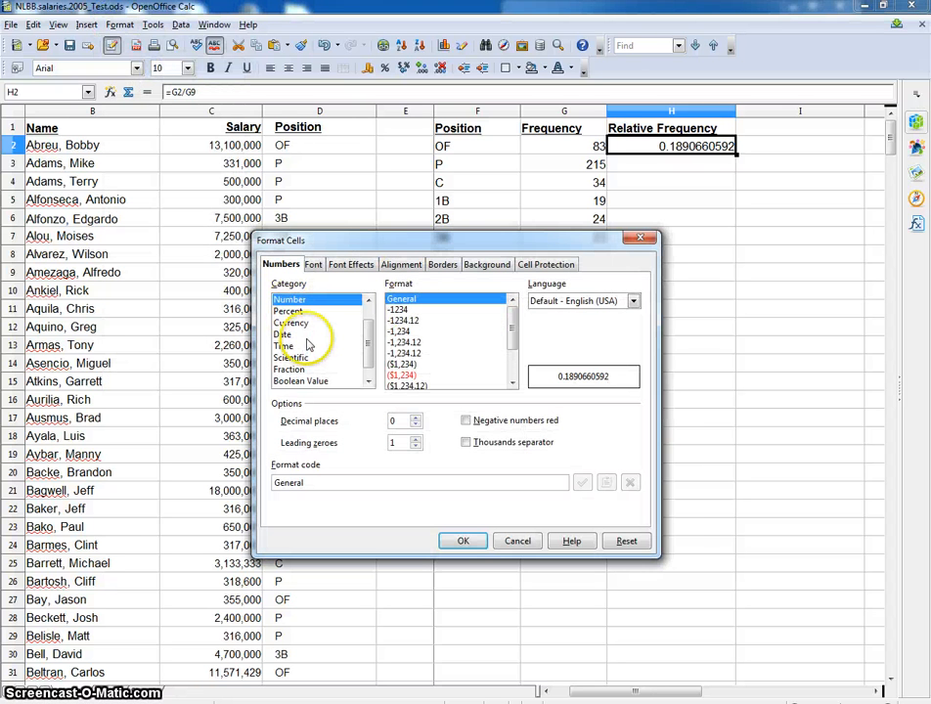
click(289, 311)
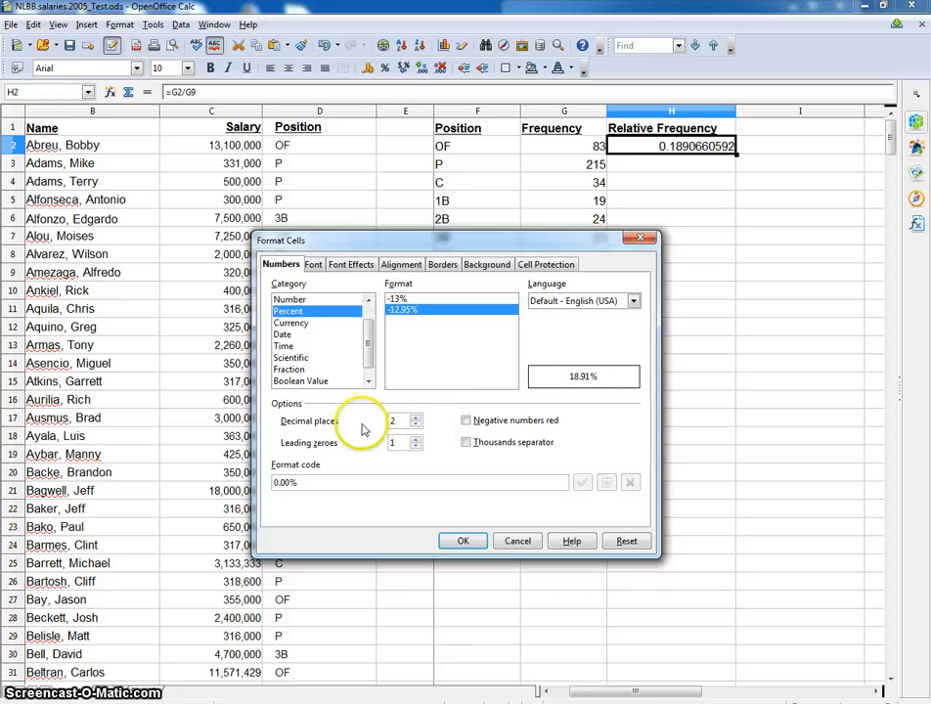
click(416, 423)
click(417, 418)
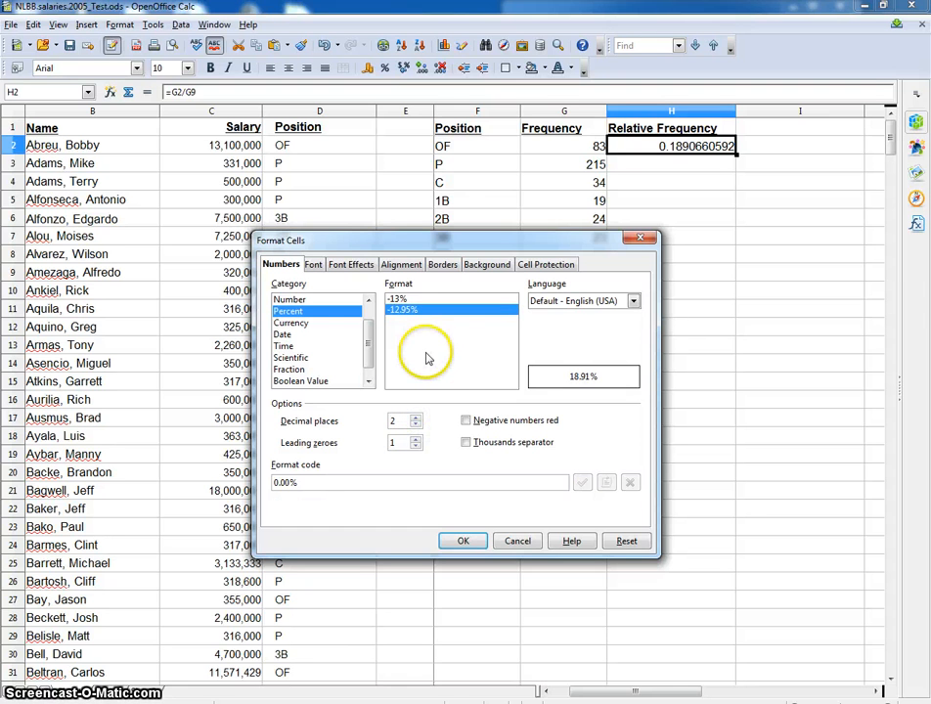
click(292, 299)
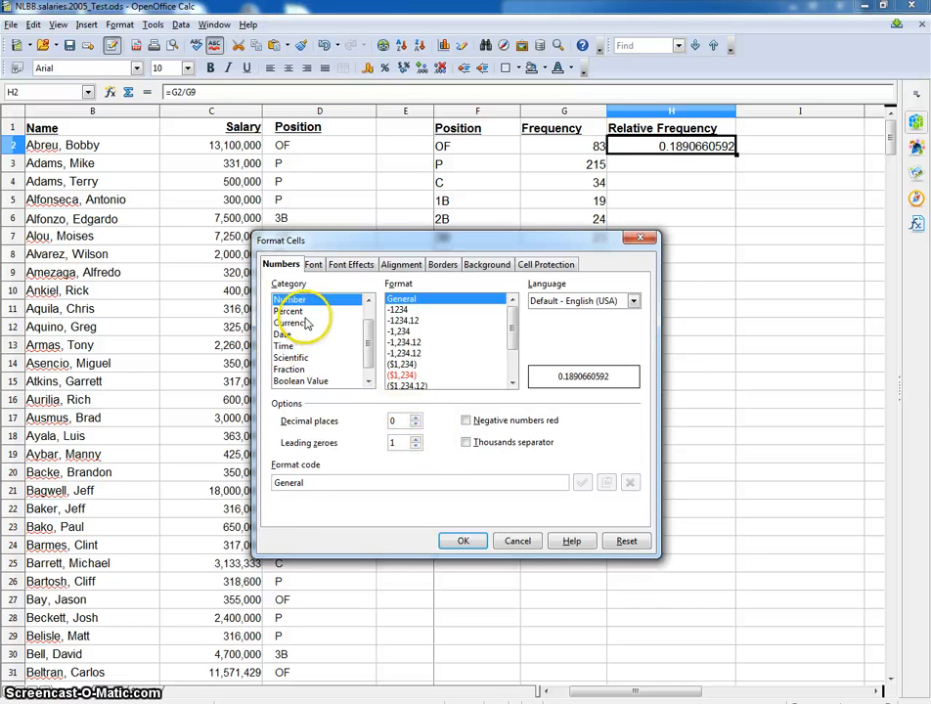
click(288, 312)
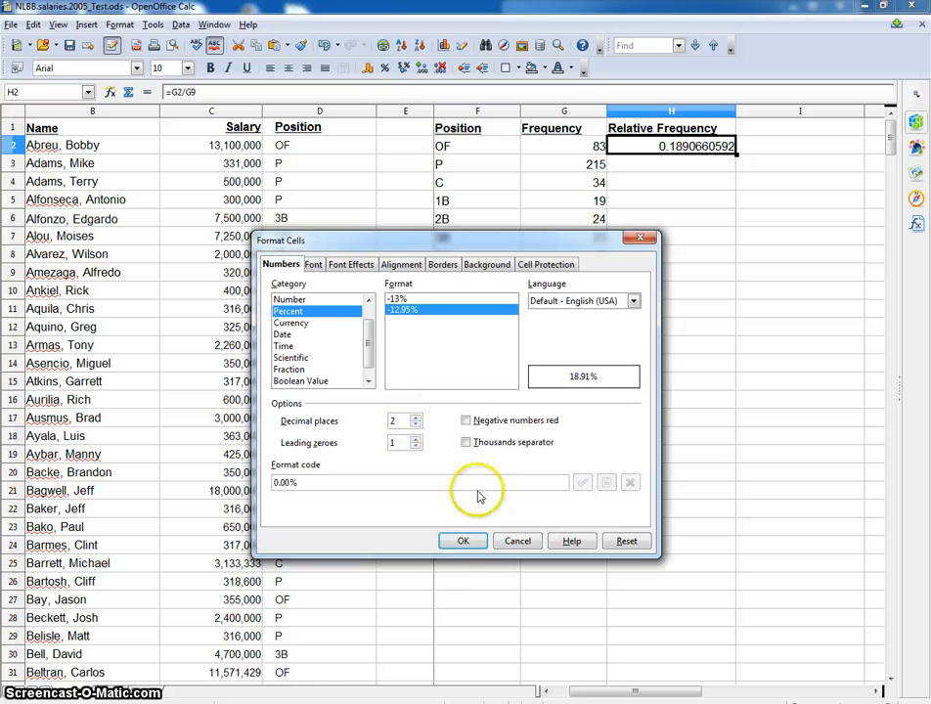
click(463, 541)
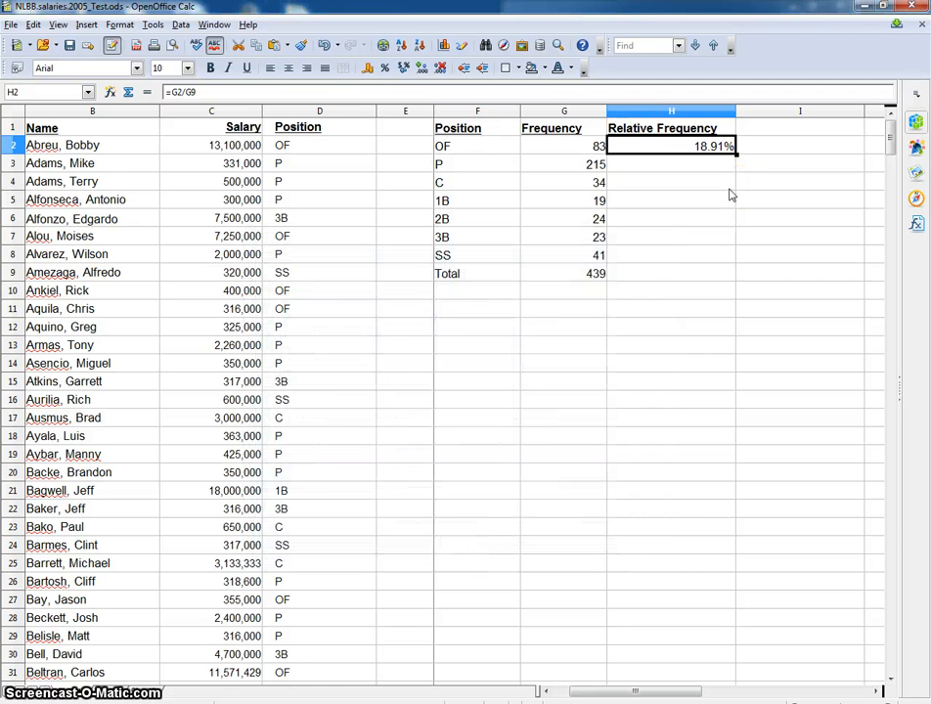
click(699, 223)
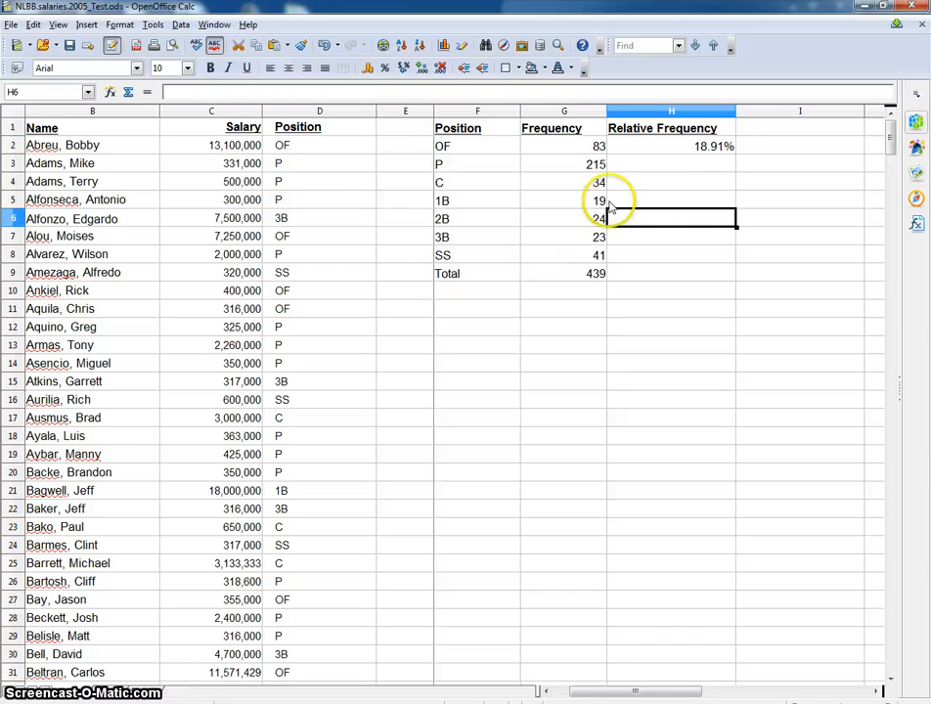
Step: Try to copy the relative frequency formula from H2 into H3 for position P
click(703, 149)
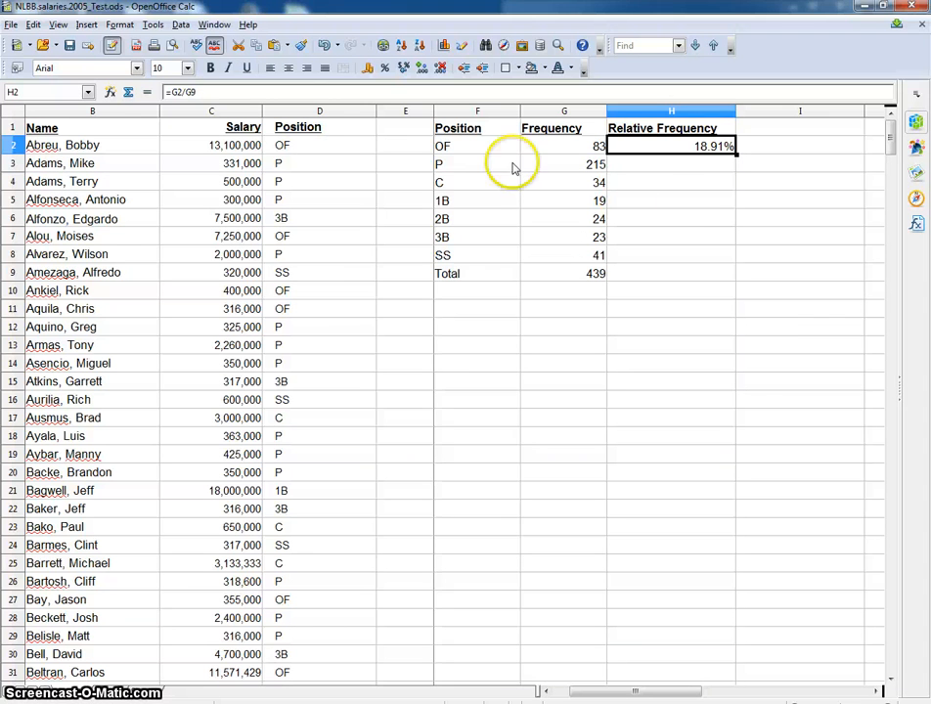
click(701, 171)
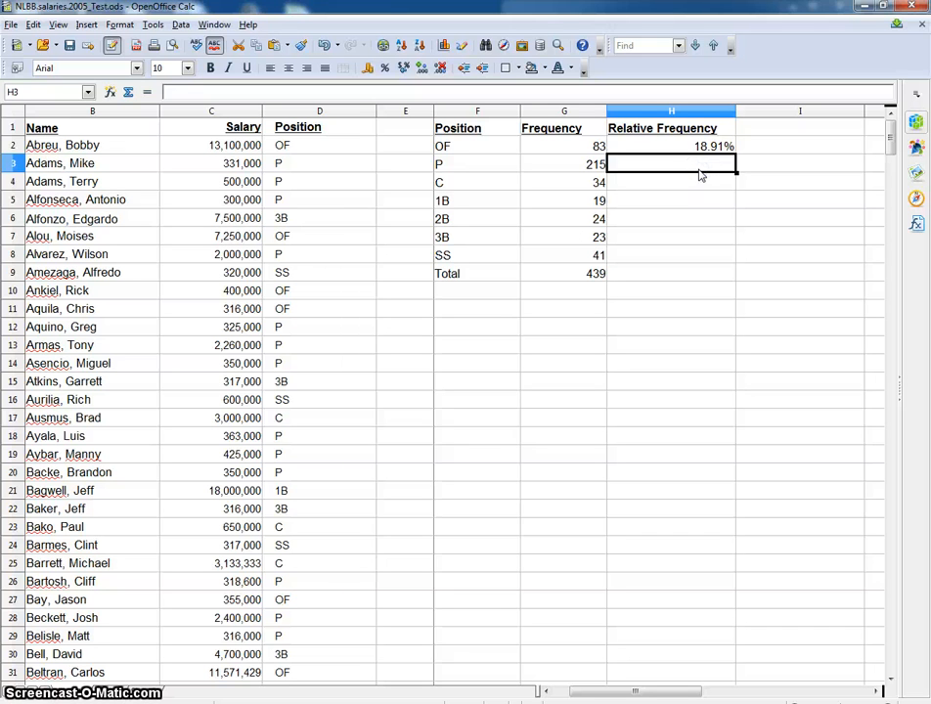
text(=G3/G10)
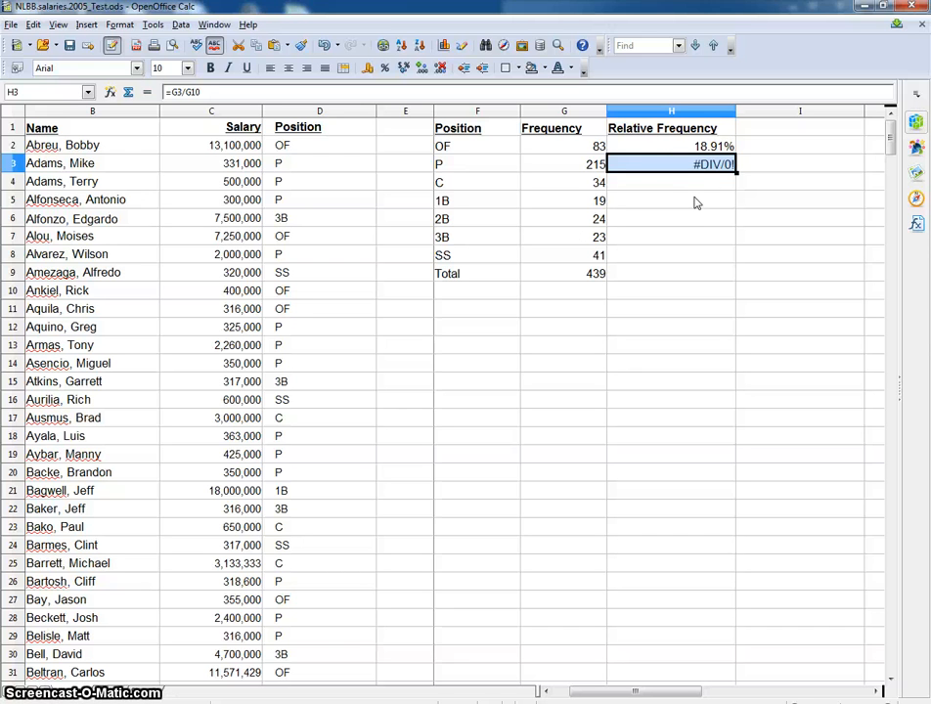
Step: Compare the cell references in the relative frequency formulas of H2 and H3
click(693, 145)
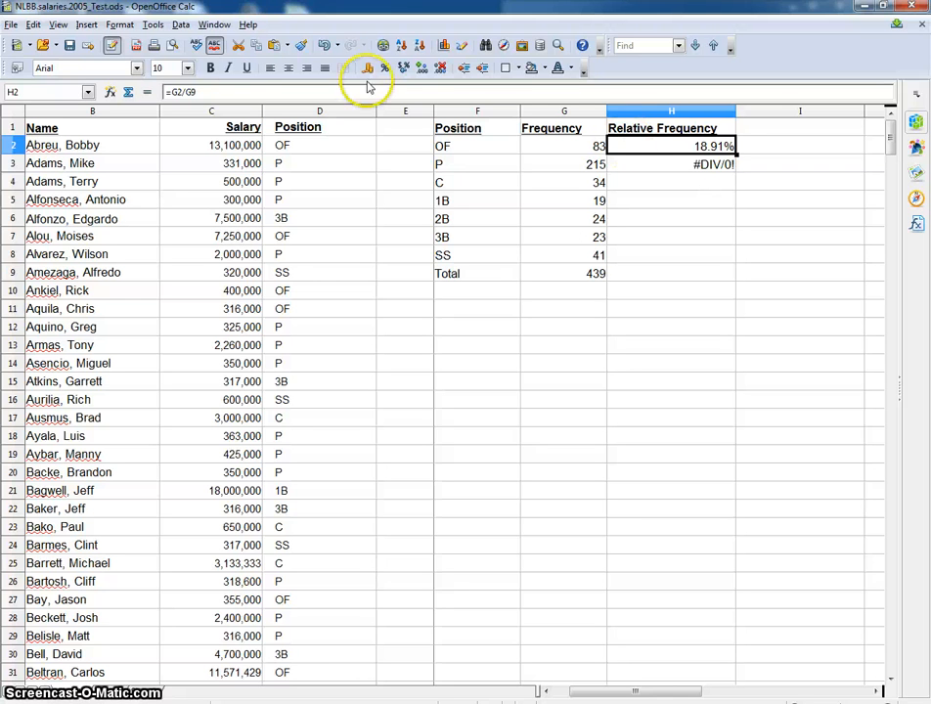
click(677, 168)
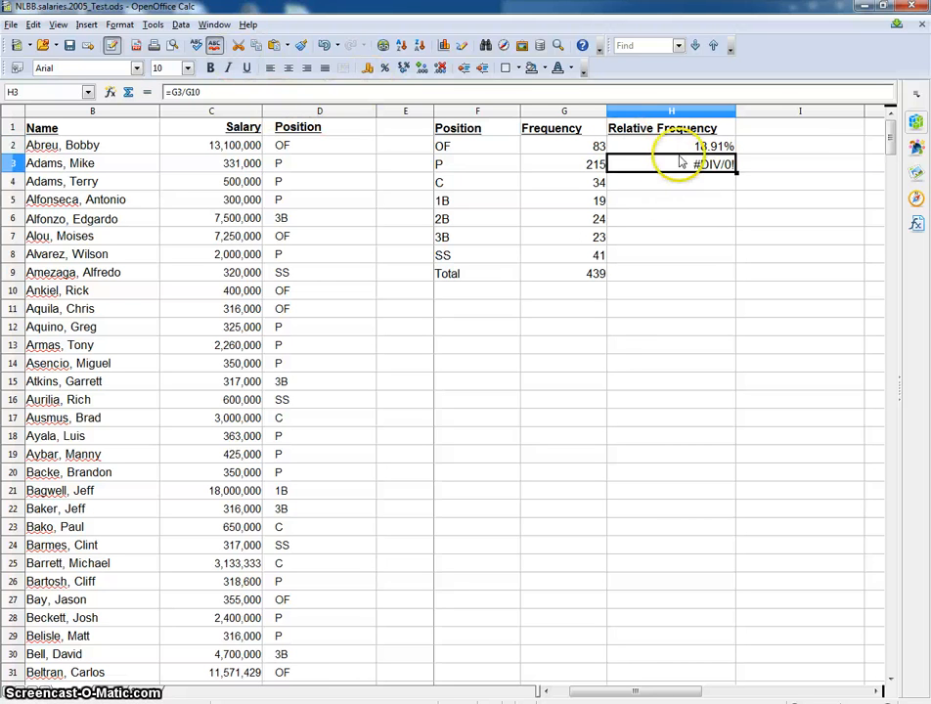
click(673, 146)
click(222, 90)
click(215, 92)
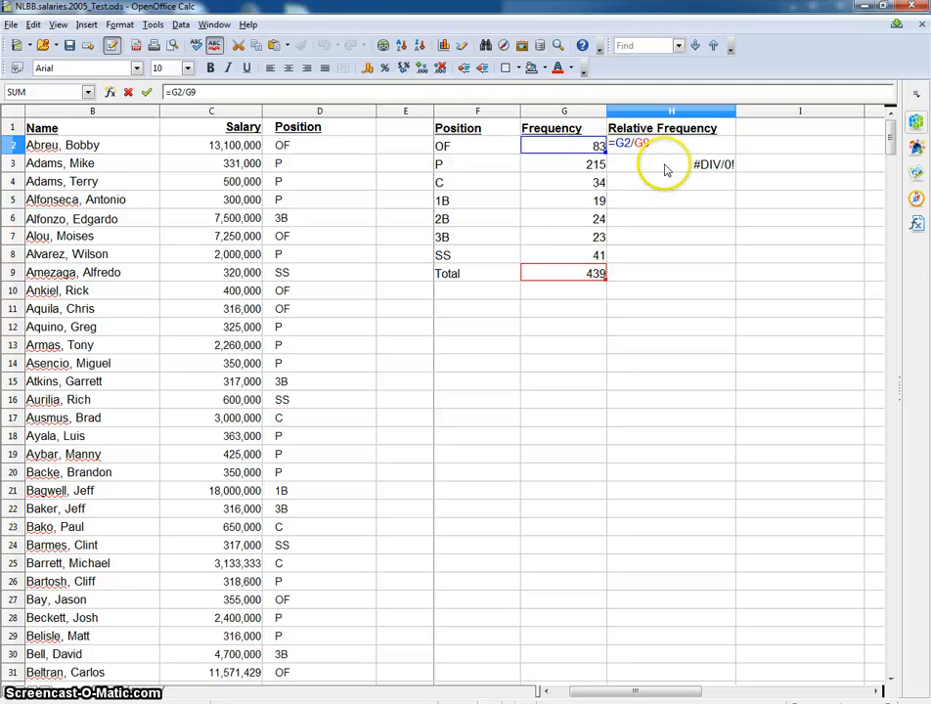
key(Return)
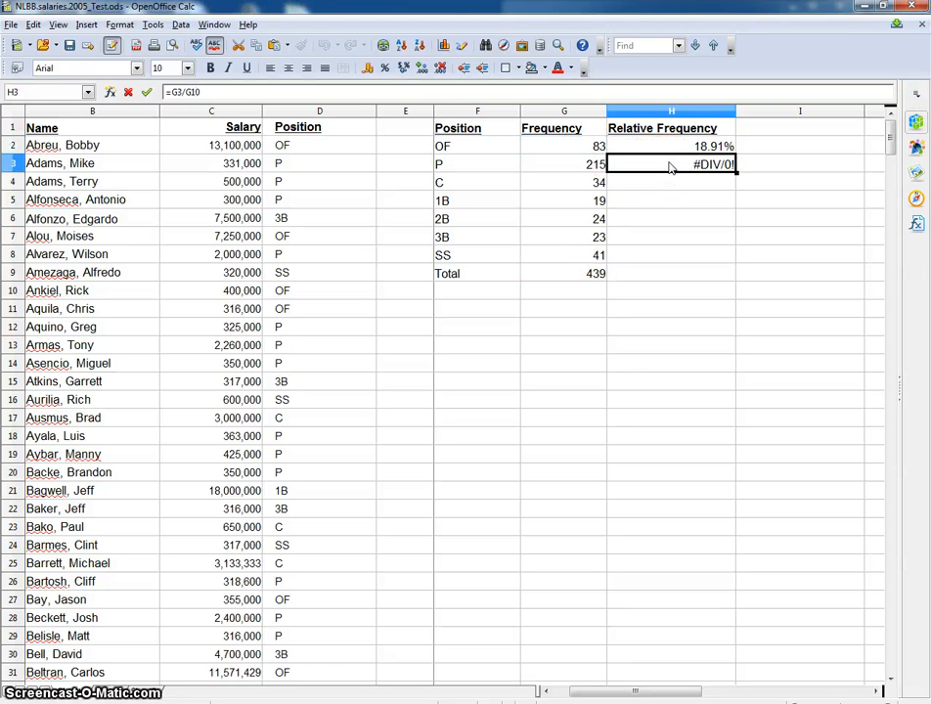
click(215, 91)
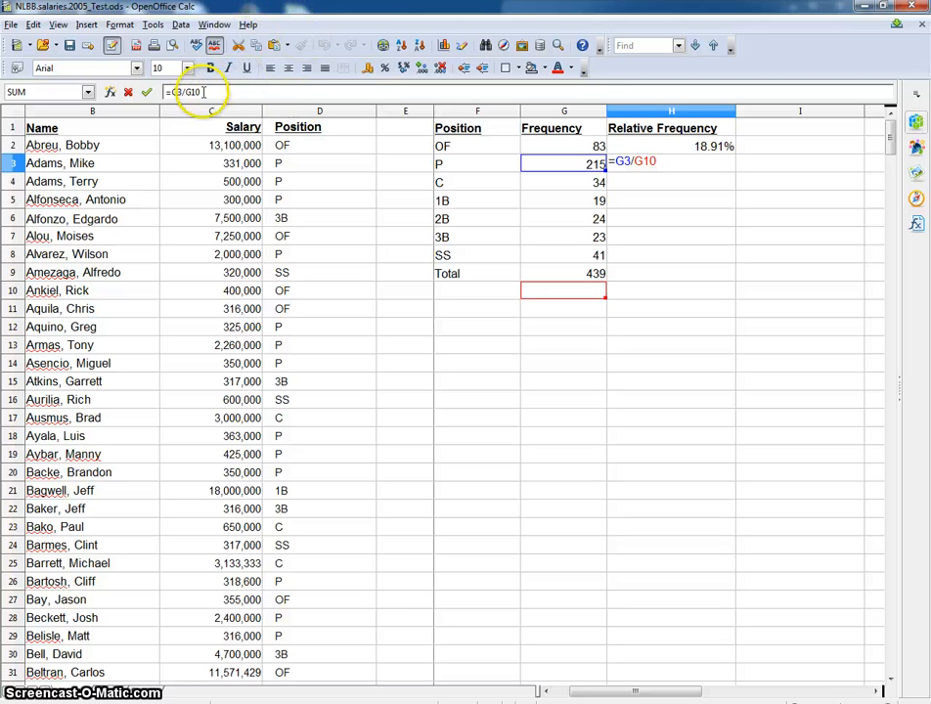
Step: Delete the copied relative frequency formula from H3
click(675, 167)
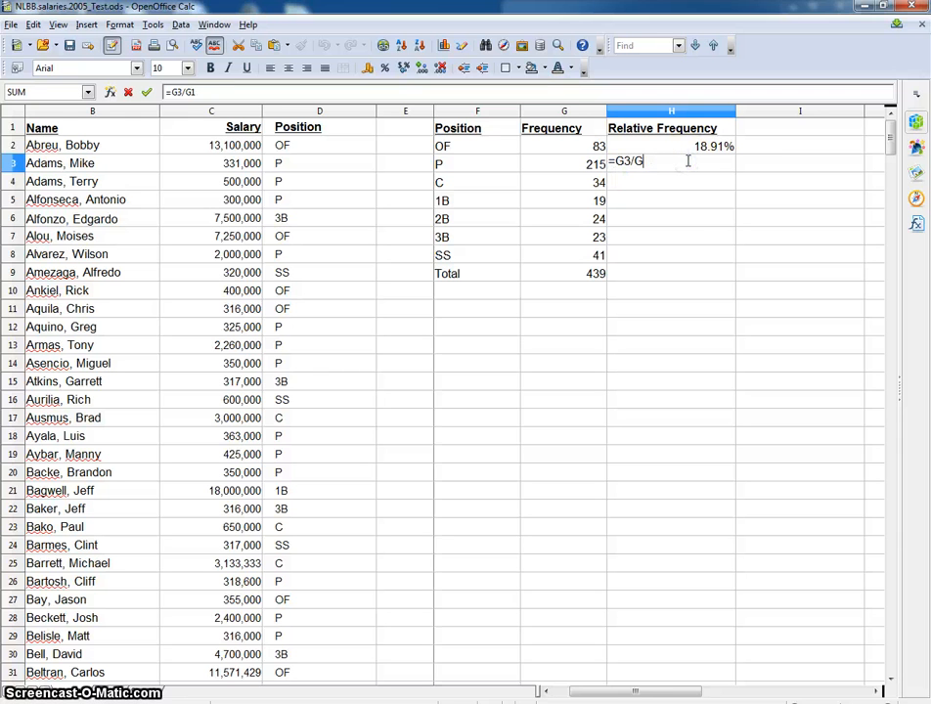
key(Escape)
key(Up)
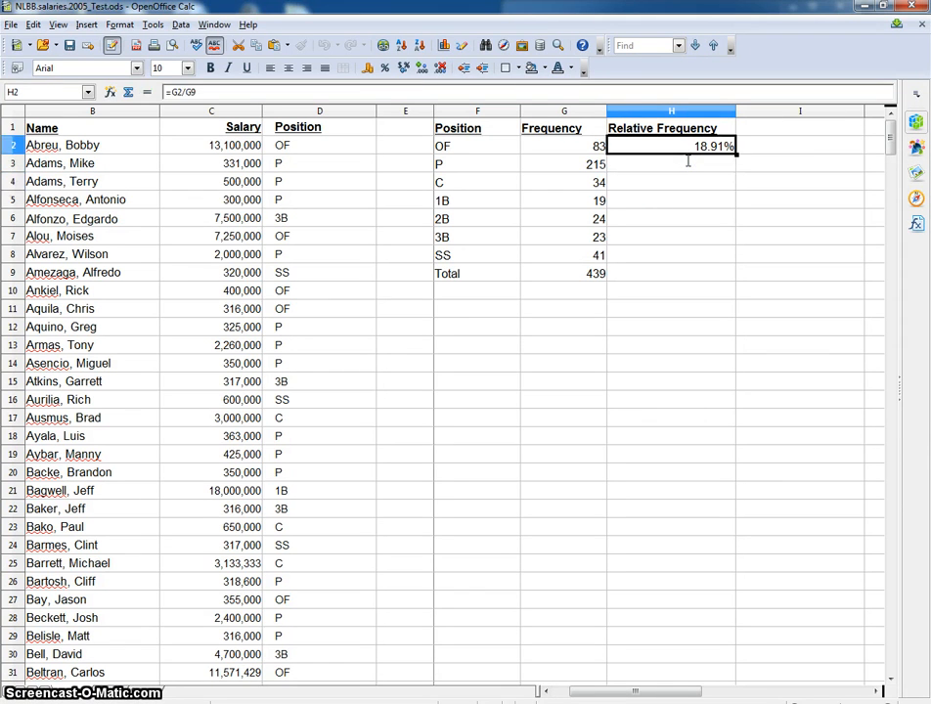
Step: Make the reference to the total absolute in the H2 formula, so it reads =G2/$G$9
click(677, 146)
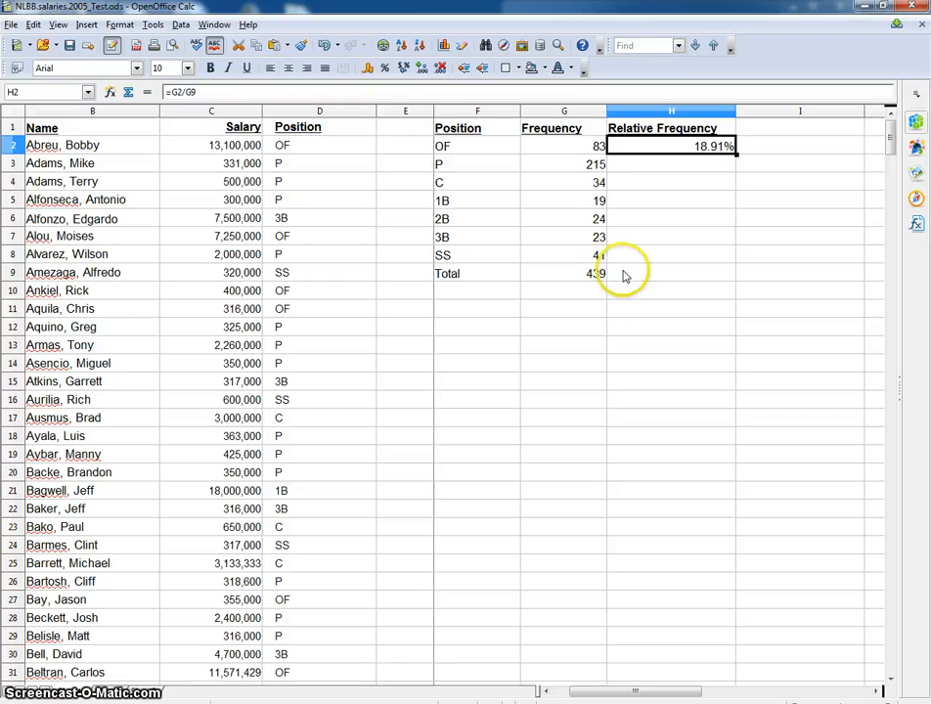
click(213, 93)
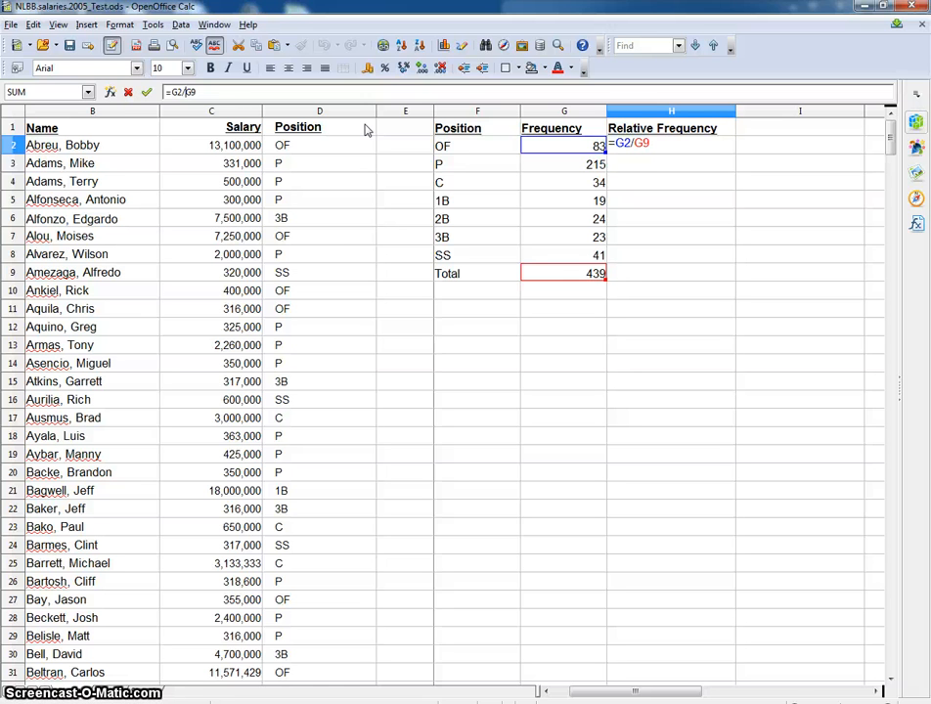
text($)
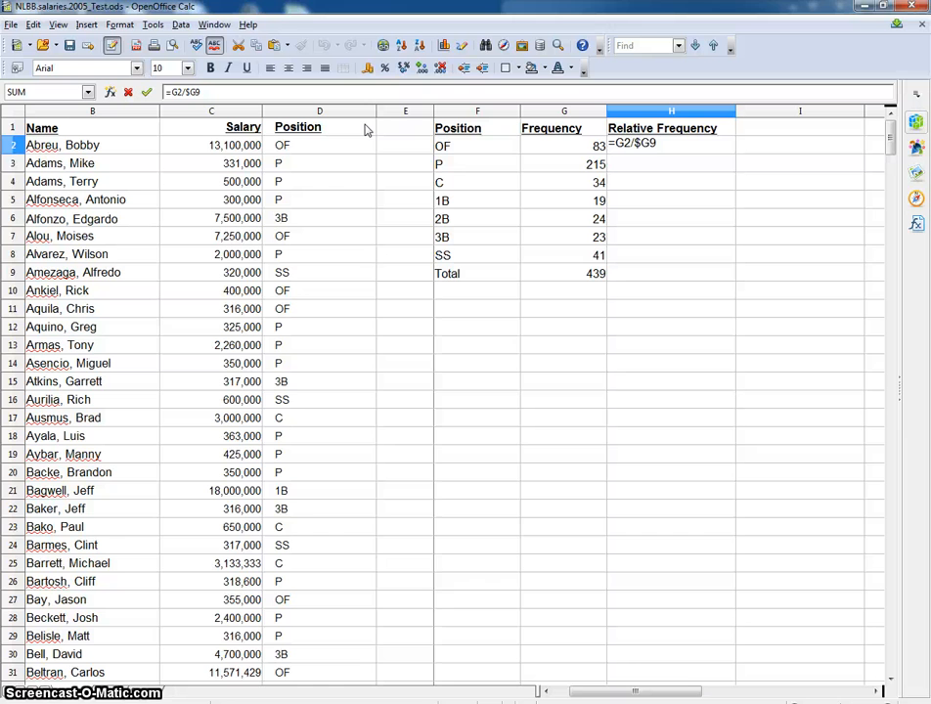
key(Left)
text($)
key(Return)
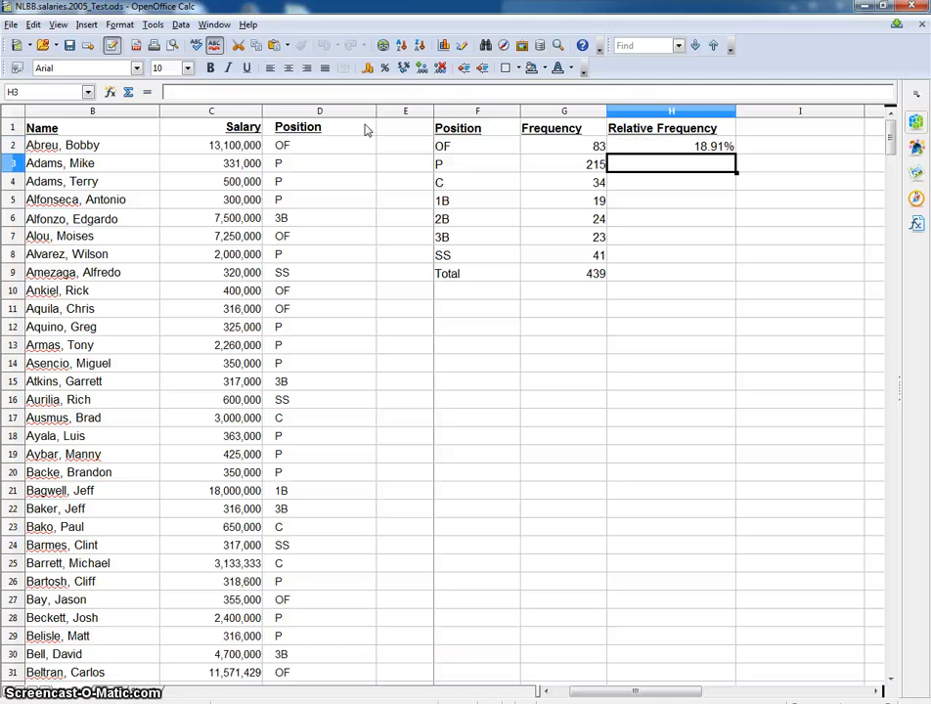
Step: Copy the relative frequency formula from H2 into H3 and check which cells the copy references
key(Up)
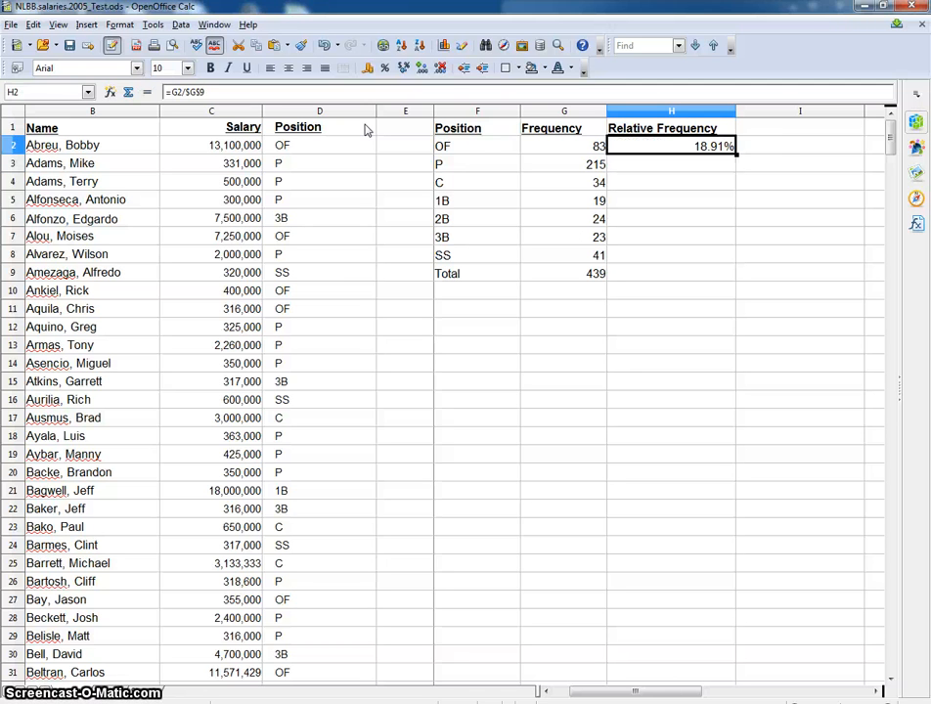
key(Down)
text(48.97%)
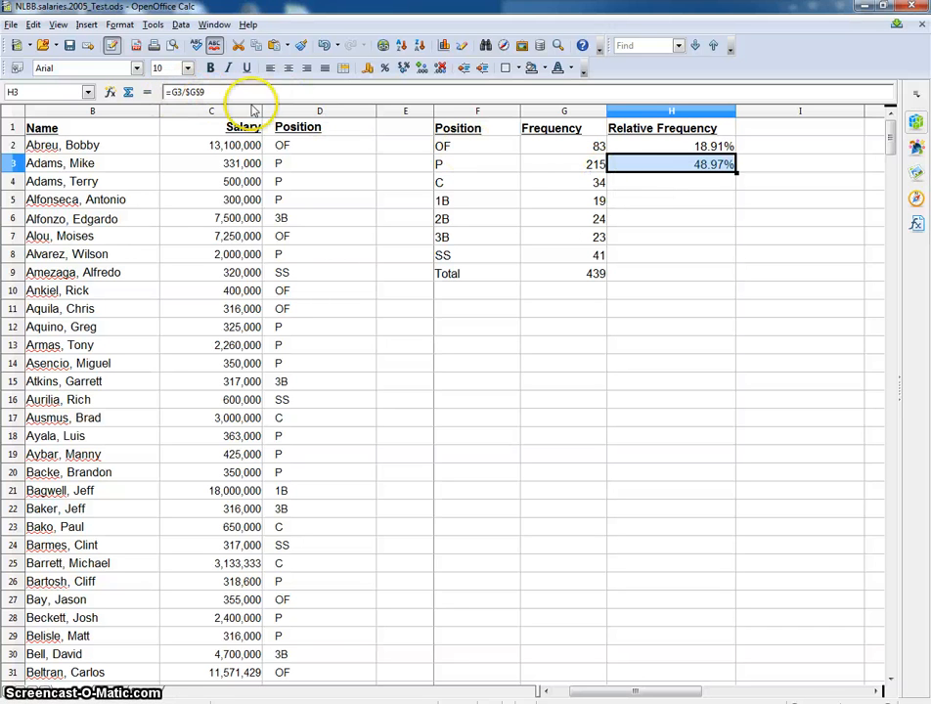
click(251, 92)
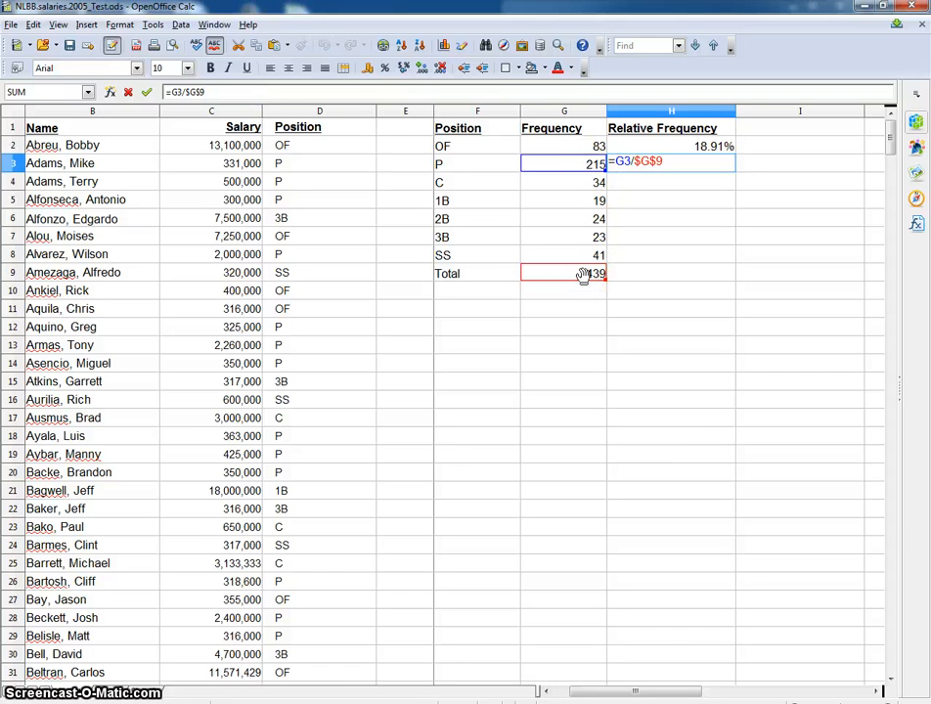
key(Return)
Step: Paste the copied relative frequency formula into H4 through H8 for positions C, 1B, 2B, 3B and SS
key(ctrl+c)
click(609, 184)
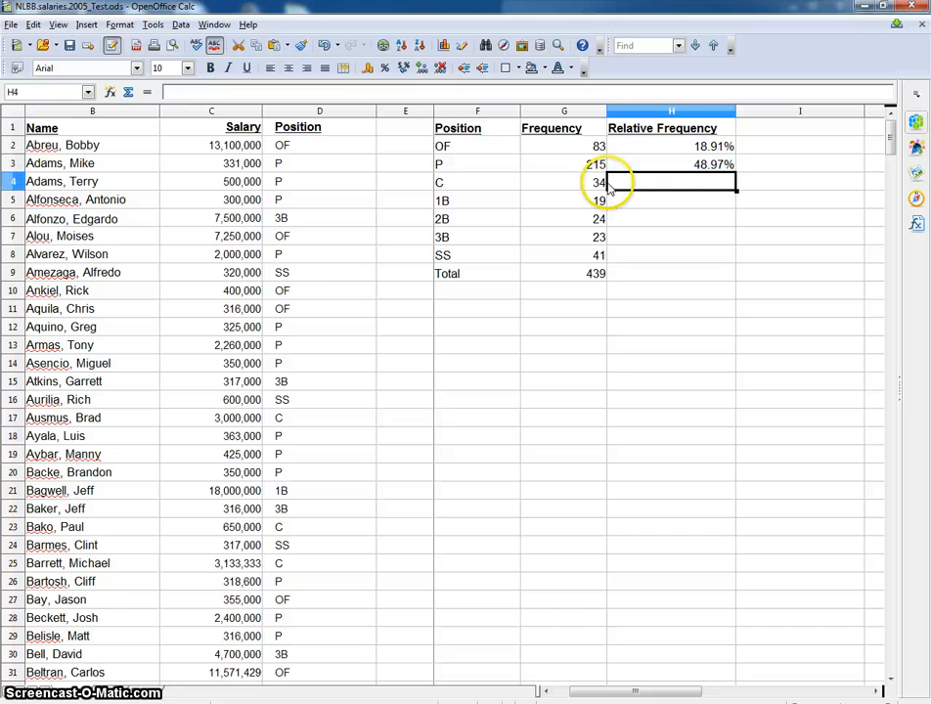
key(ctrl+v)
key(Down)
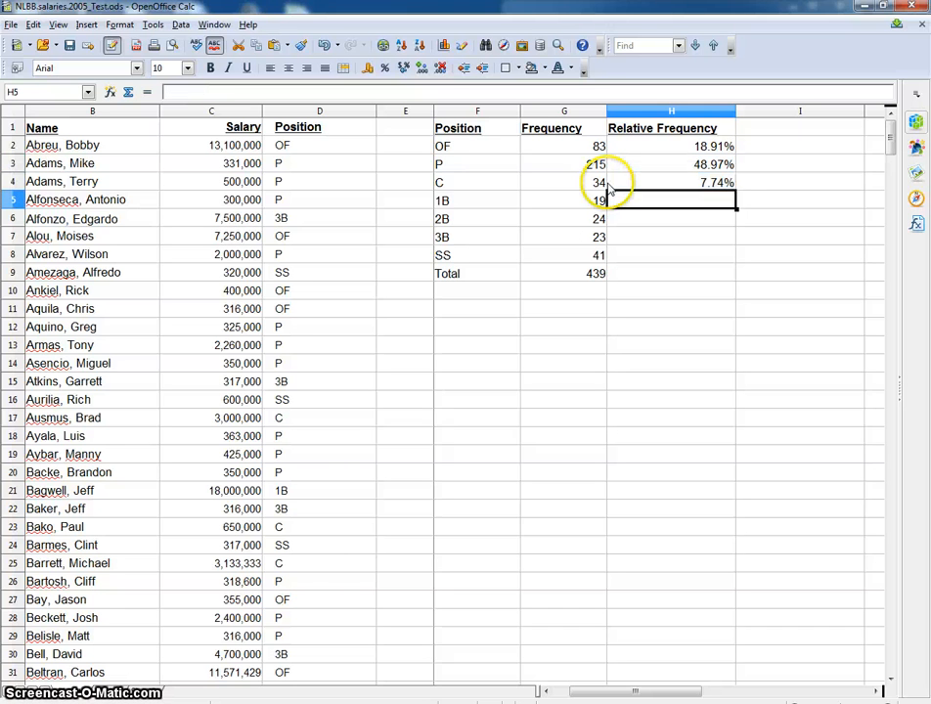
key(ctrl+v)
key(Down)
key(ctrl+v)
key(Down)
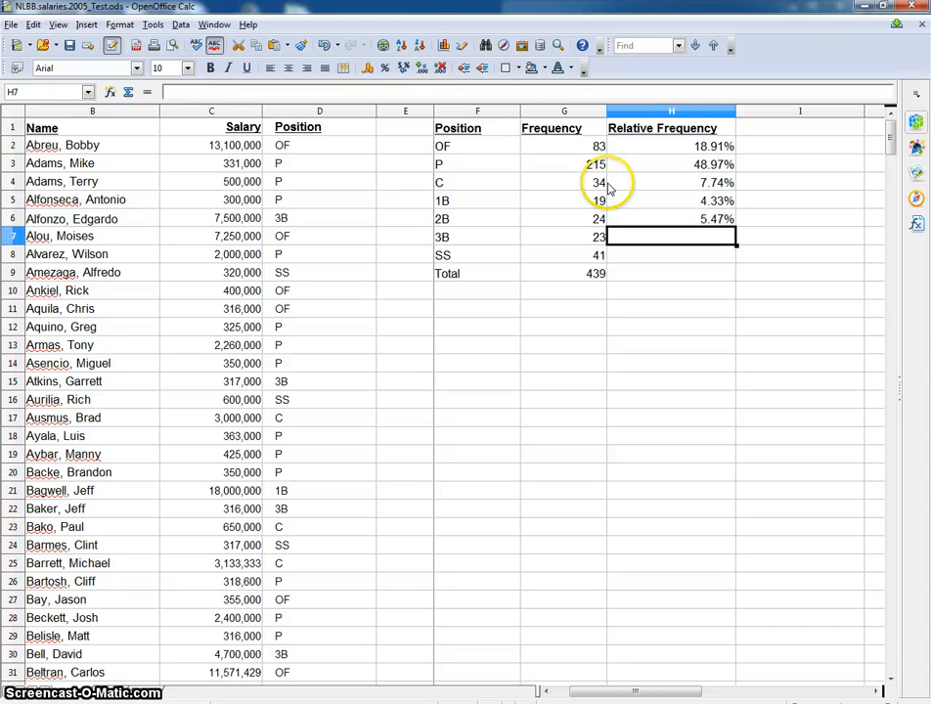
key(ctrl+v)
key(Down)
key(ctrl+v)
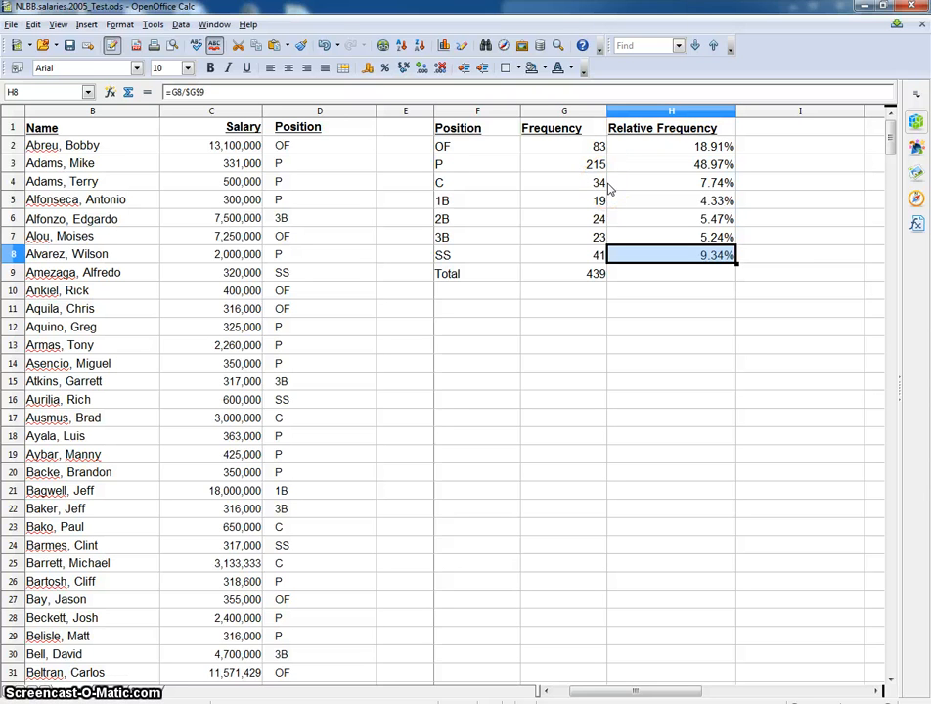
Step: Total the relative frequencies in H9 with the formula =SUM(H2:H8)
key(Down)
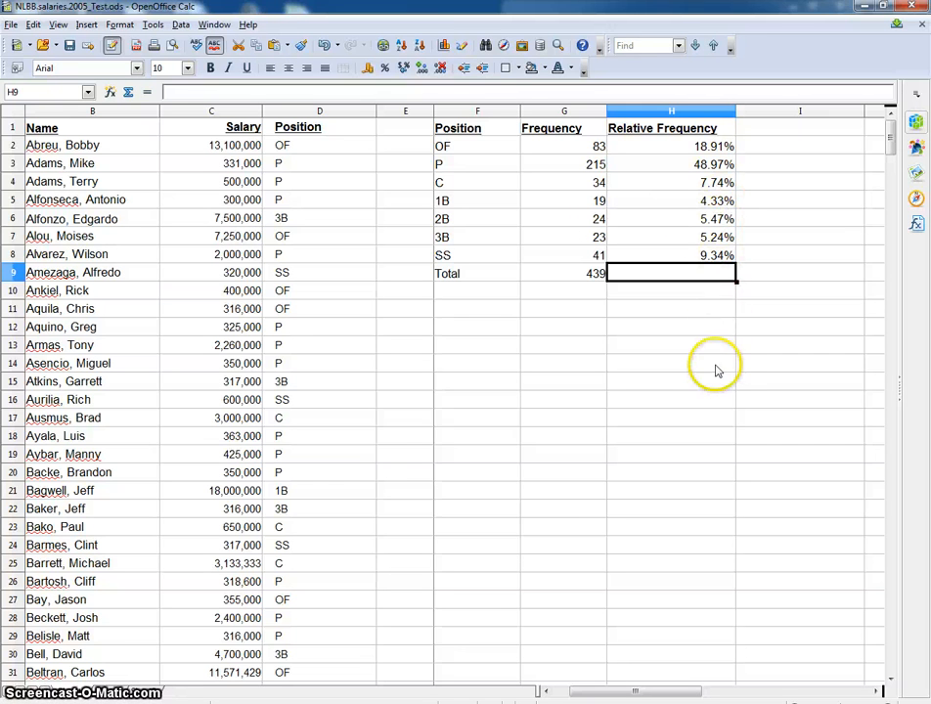
text(=)
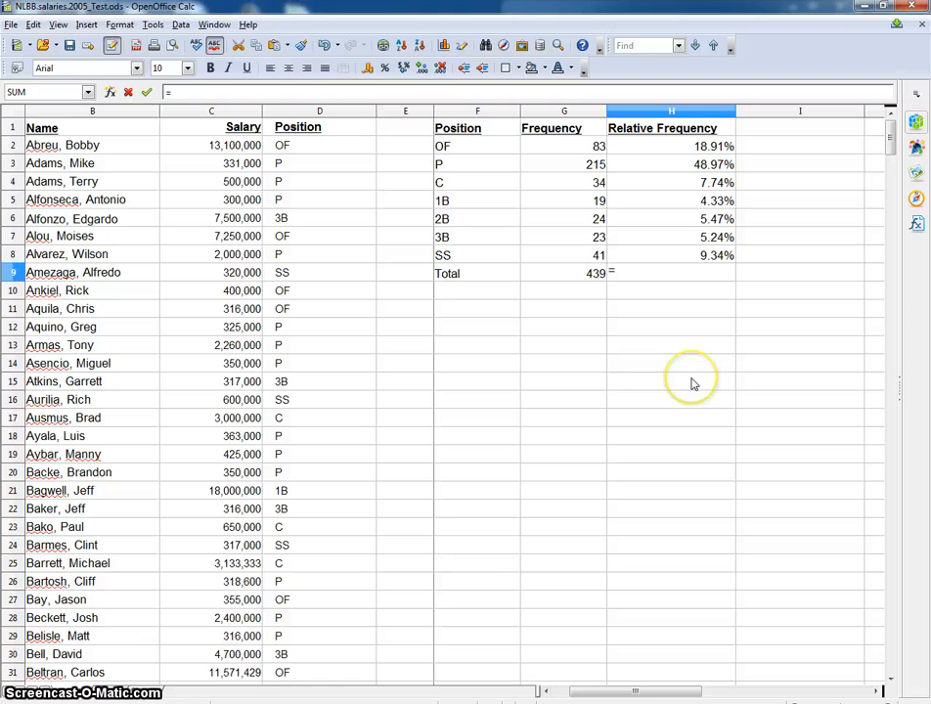
text(SUM()
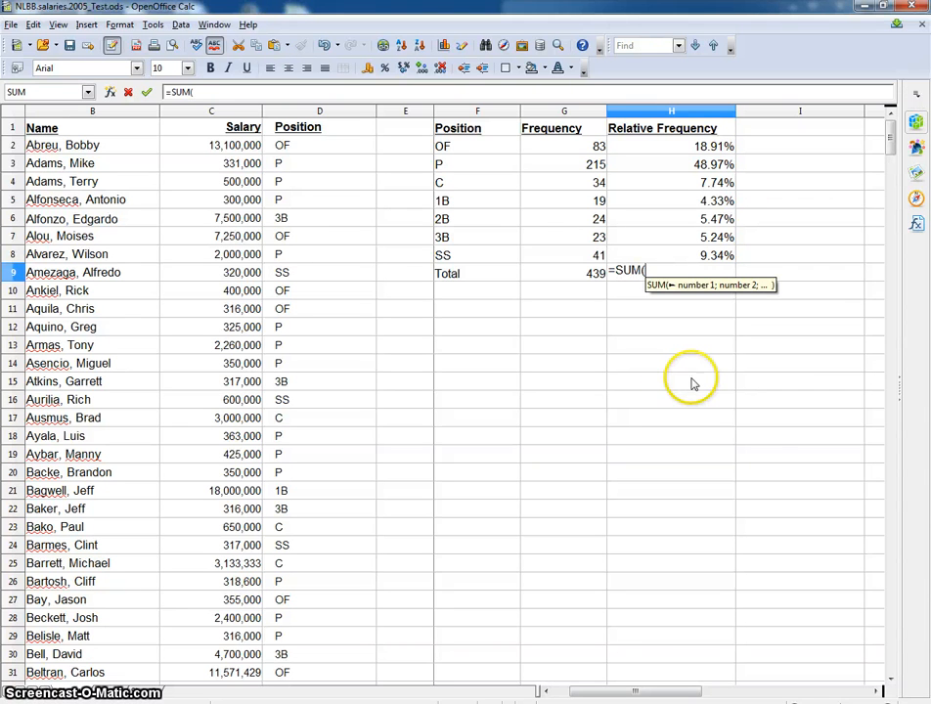
drag(706, 147, 715, 245)
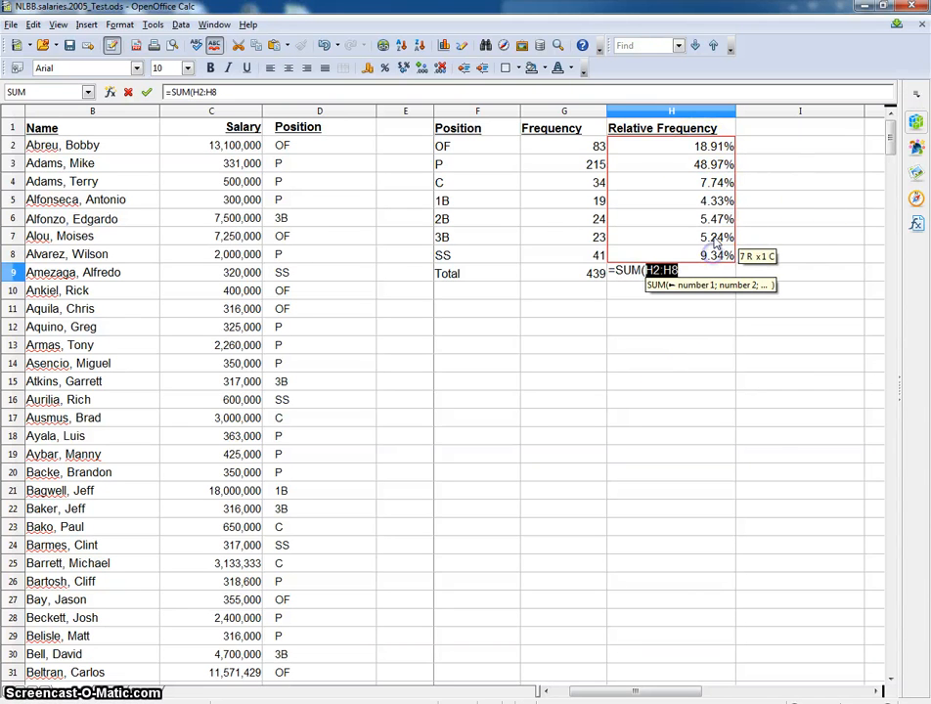
text())
key(Return)
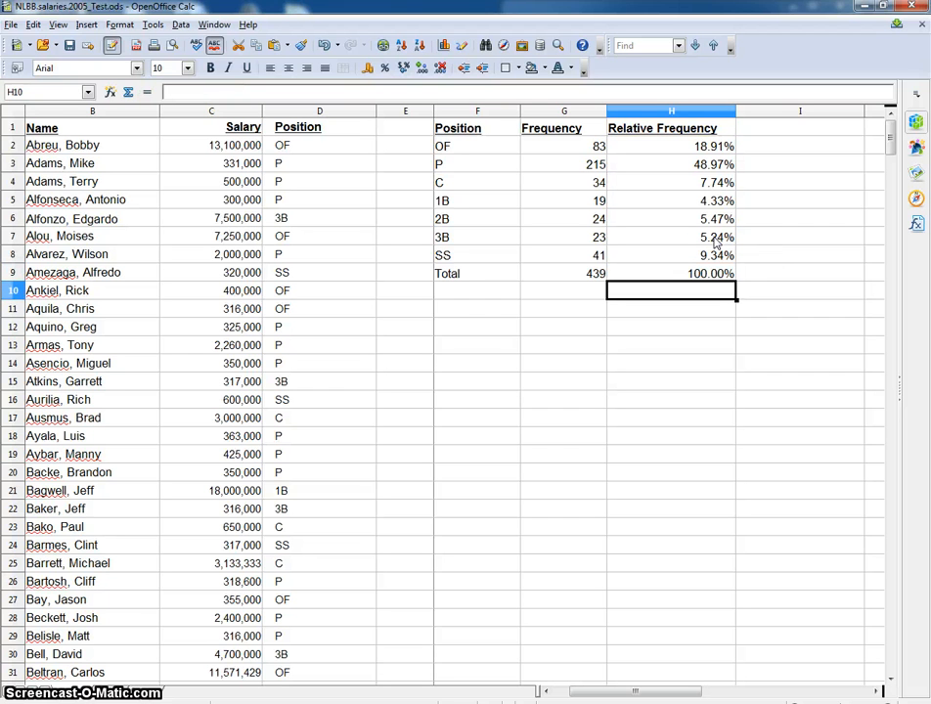